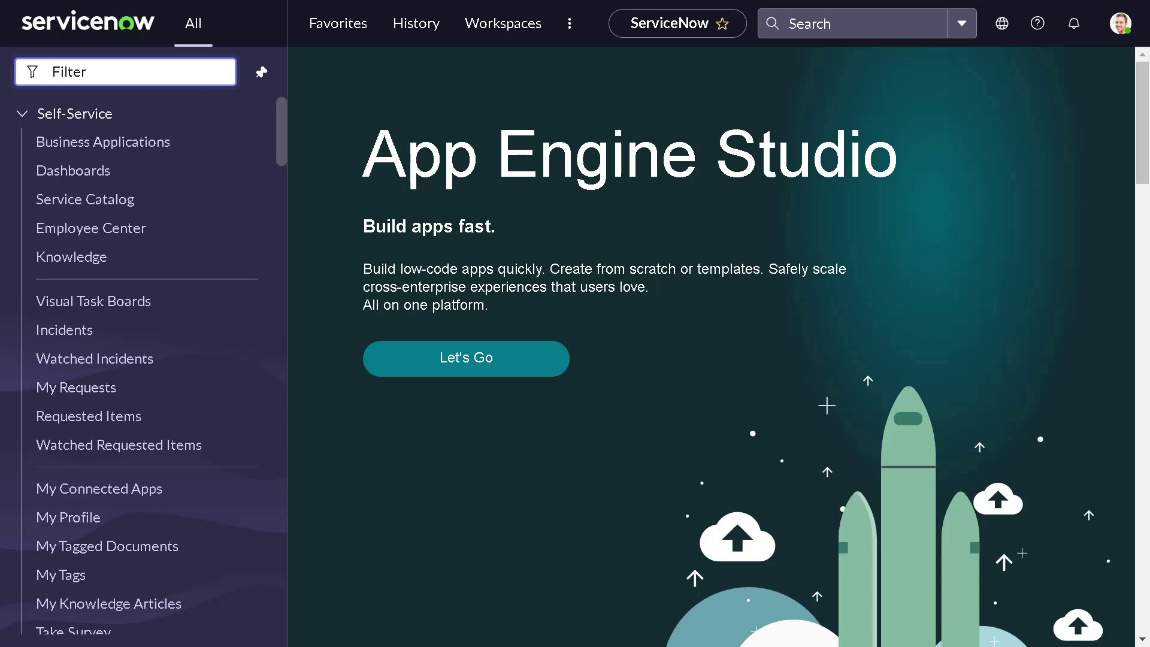
Open the Incidents list by entering incident.list in the navigator filter.
type("sys")
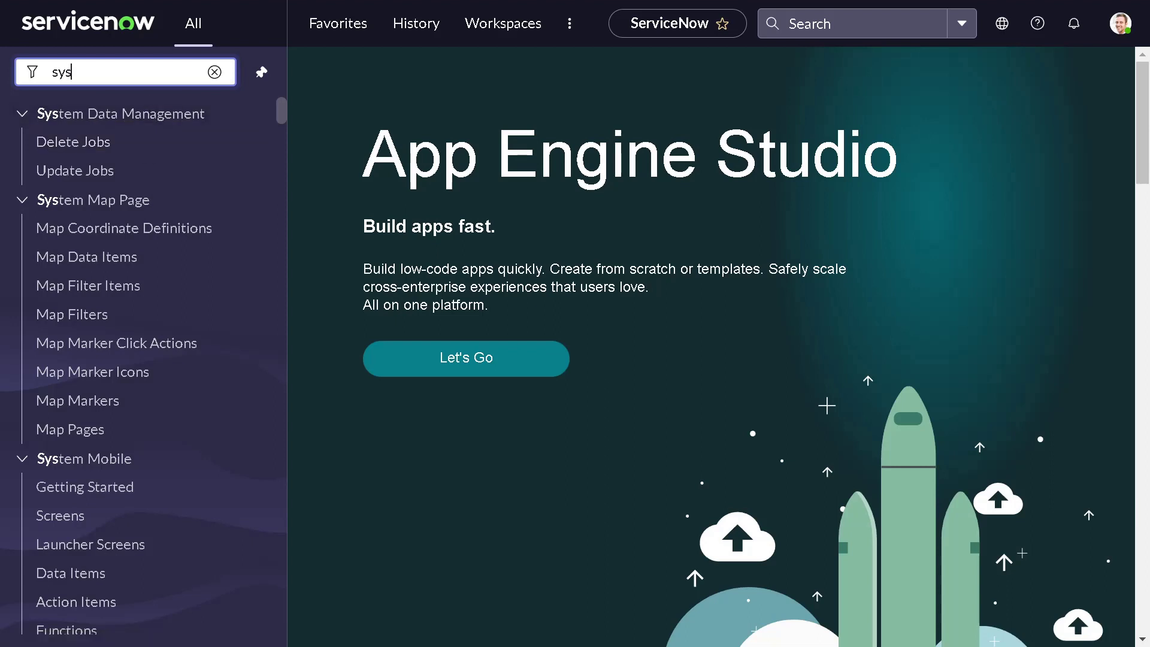
key("ctrl+a")
key("BackSpace")
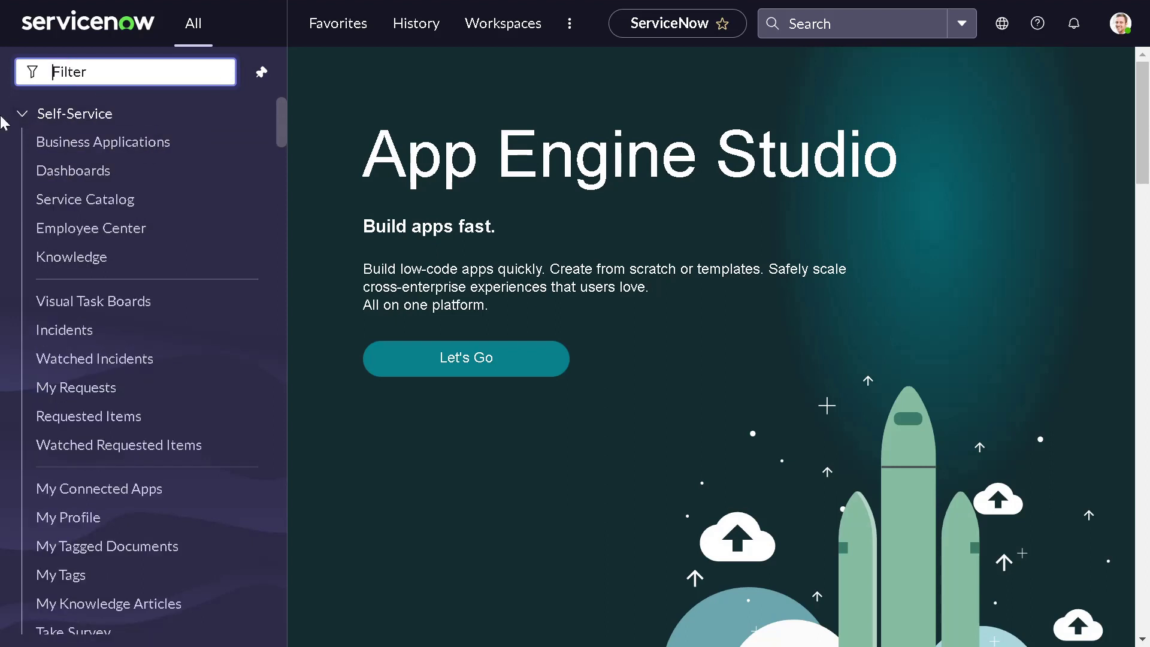
type("incident")
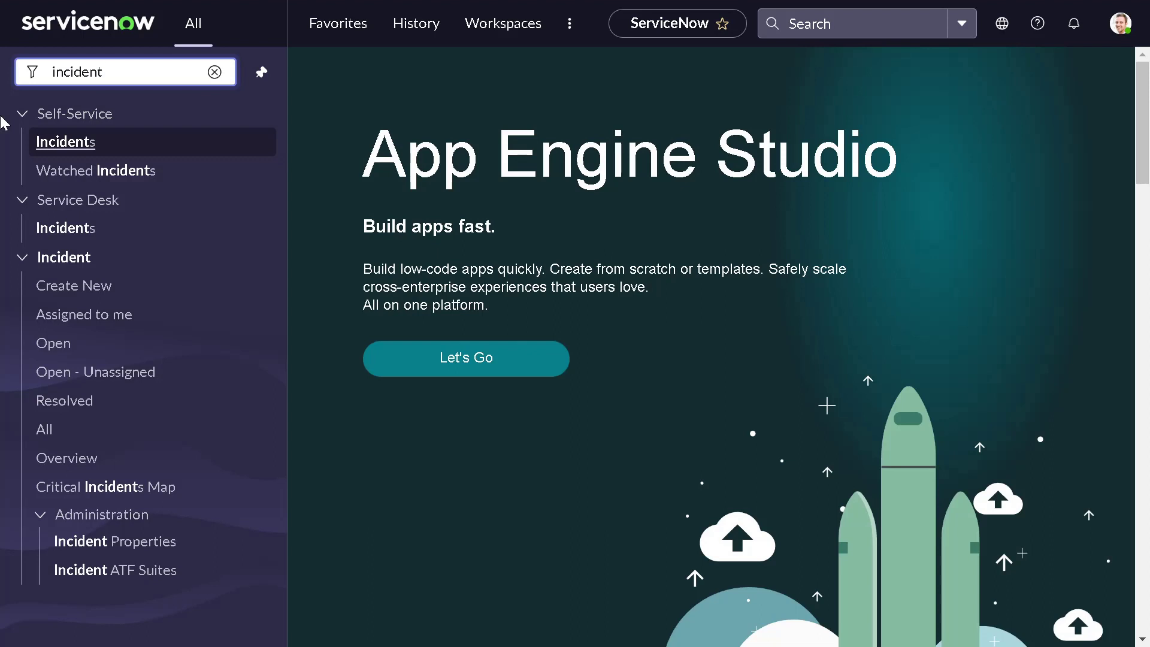
type(".list")
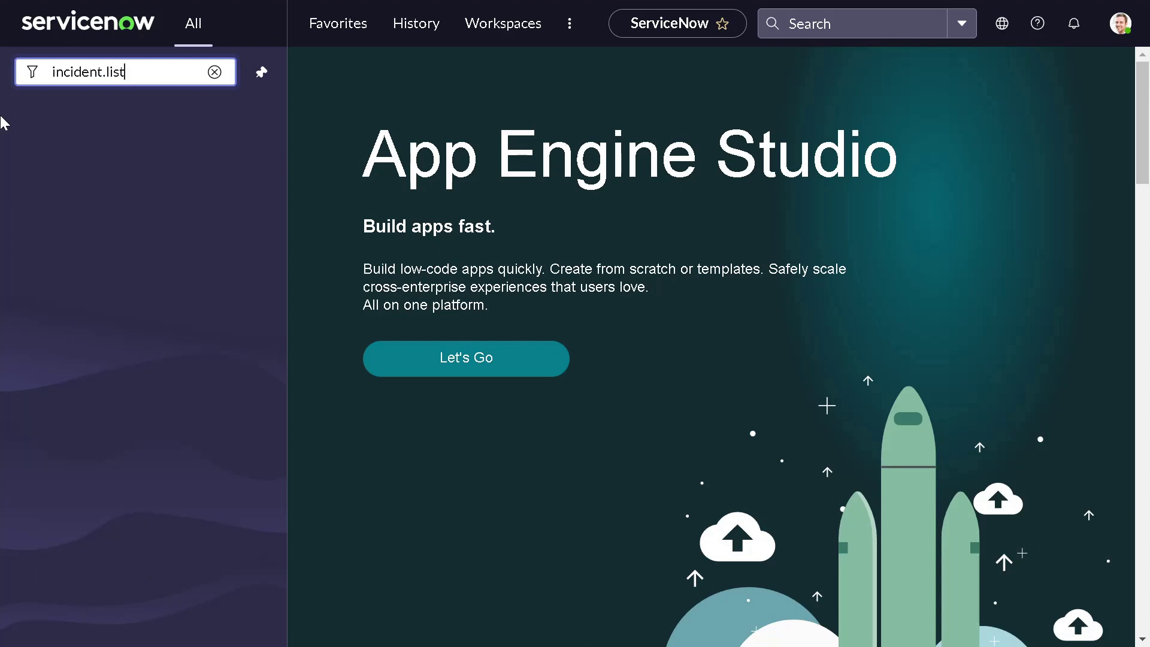
key("Return")
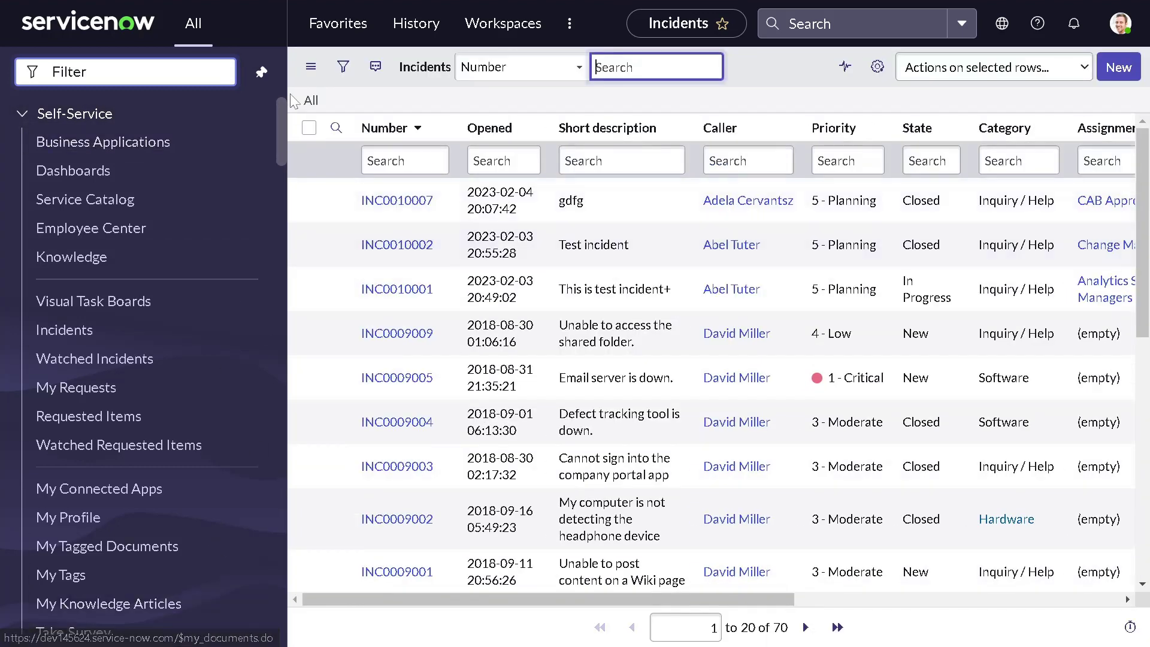
Unpin the navigation menu and filter the incident list to the chosen caller's incidents.
left_click(261, 72)
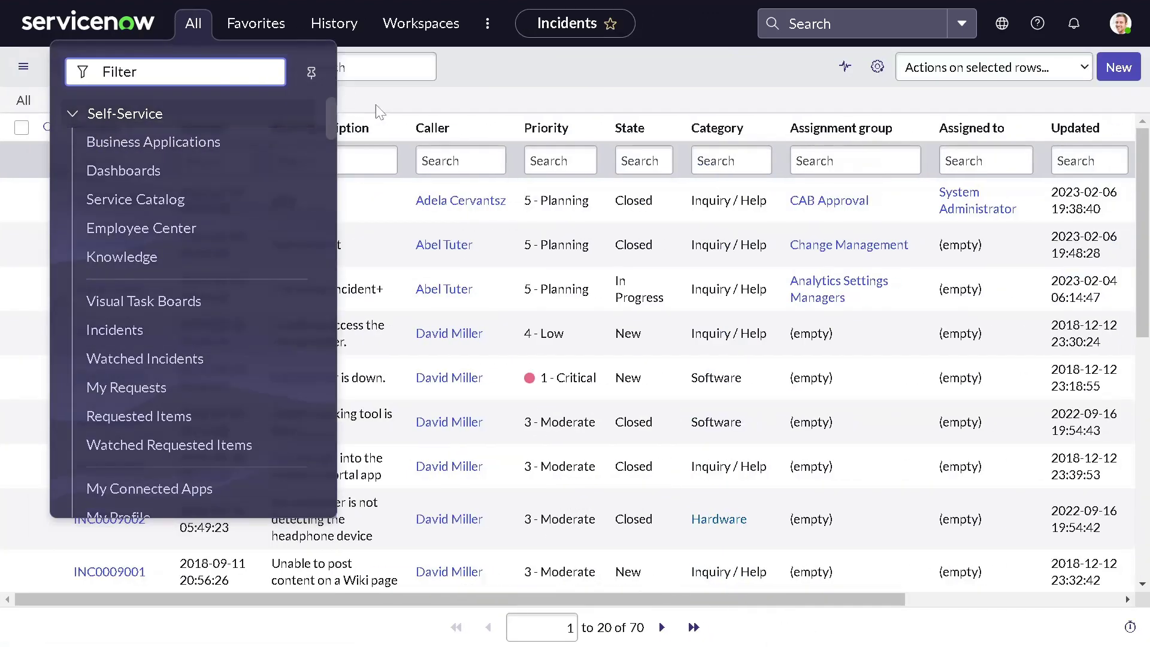
left_click(334, 245)
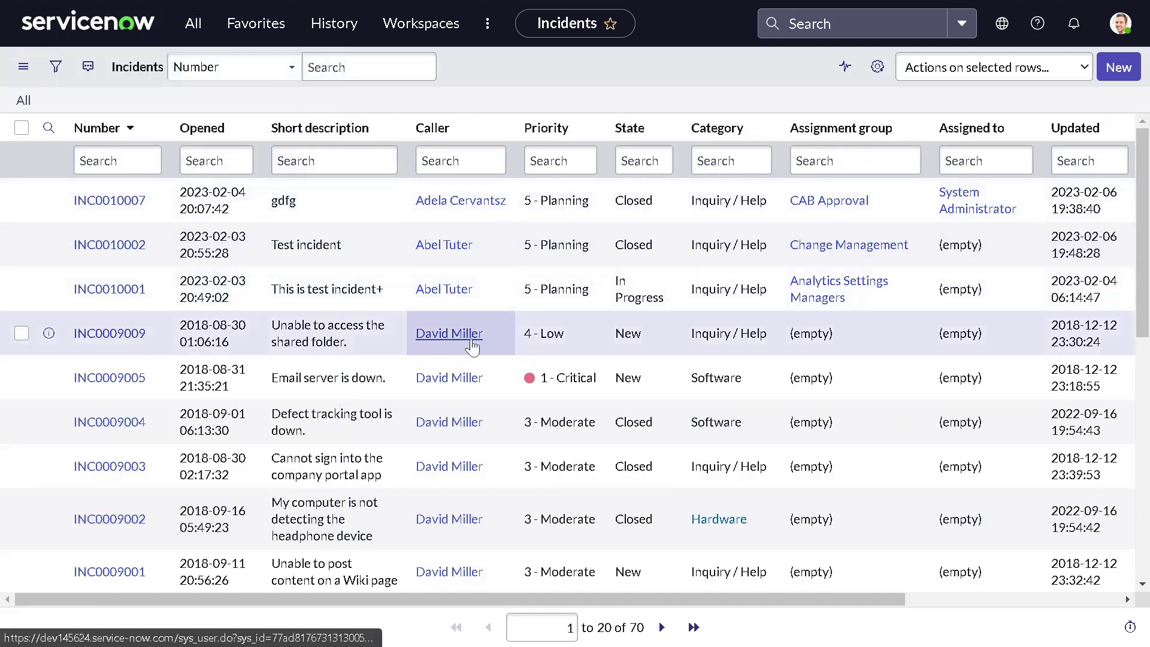
right_click(471, 341)
left_click(500, 358)
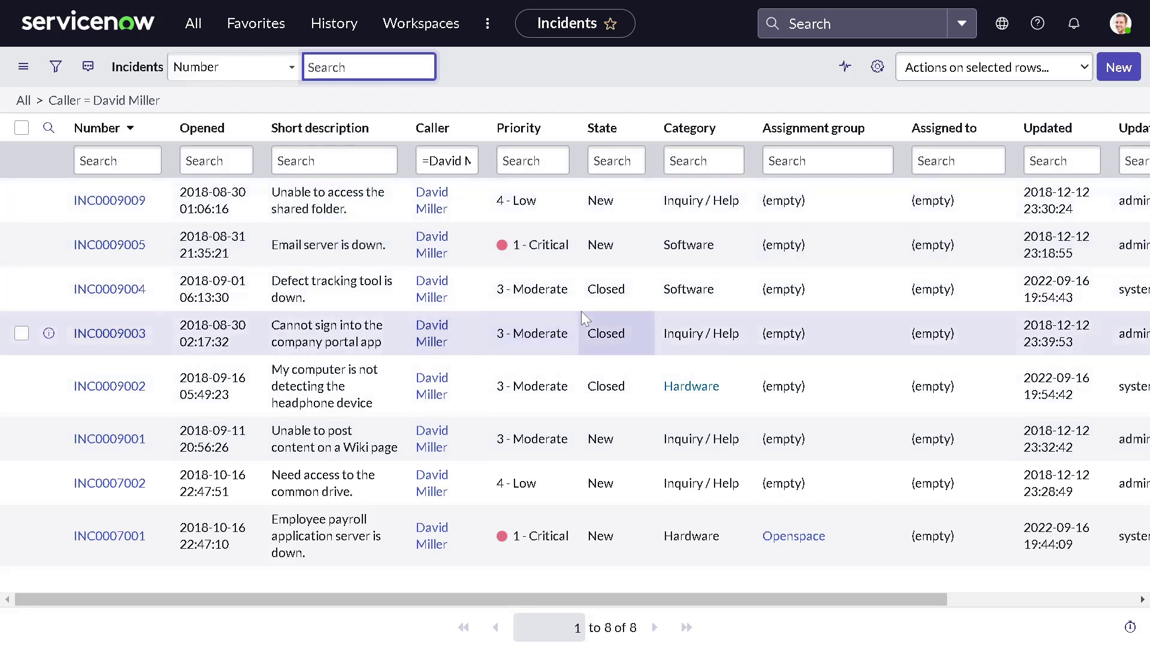
Narrow the caller-filtered list further to incidents whose State is New.
left_click(457, 259)
left_click_drag(456, 253, 403, 231)
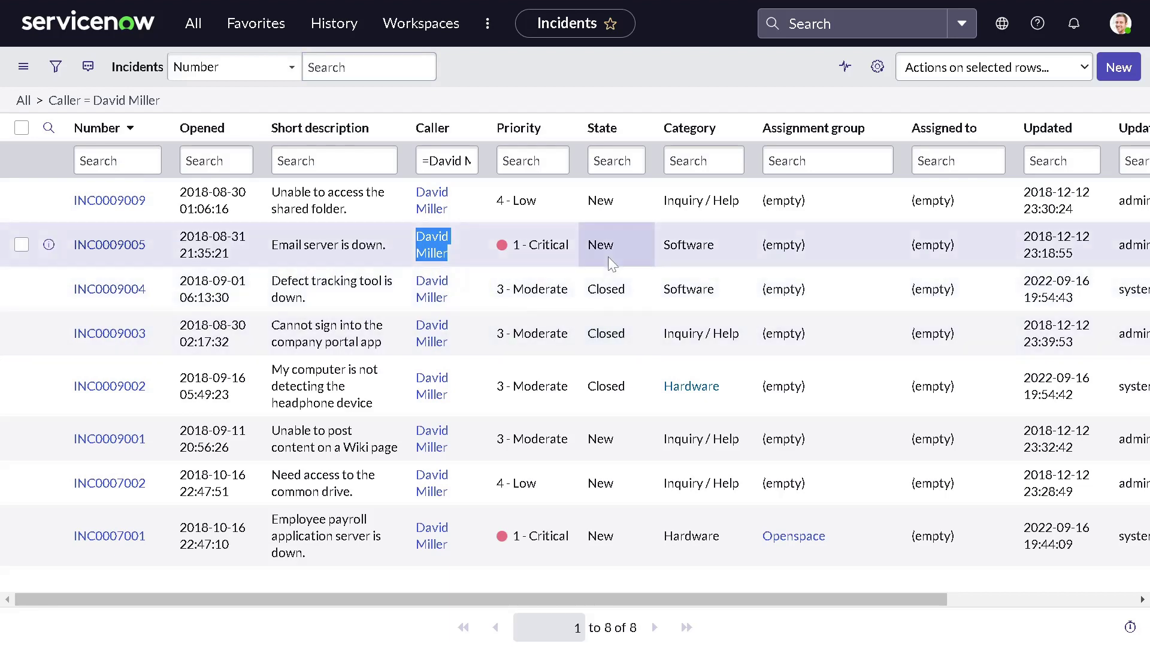
right_click(609, 257)
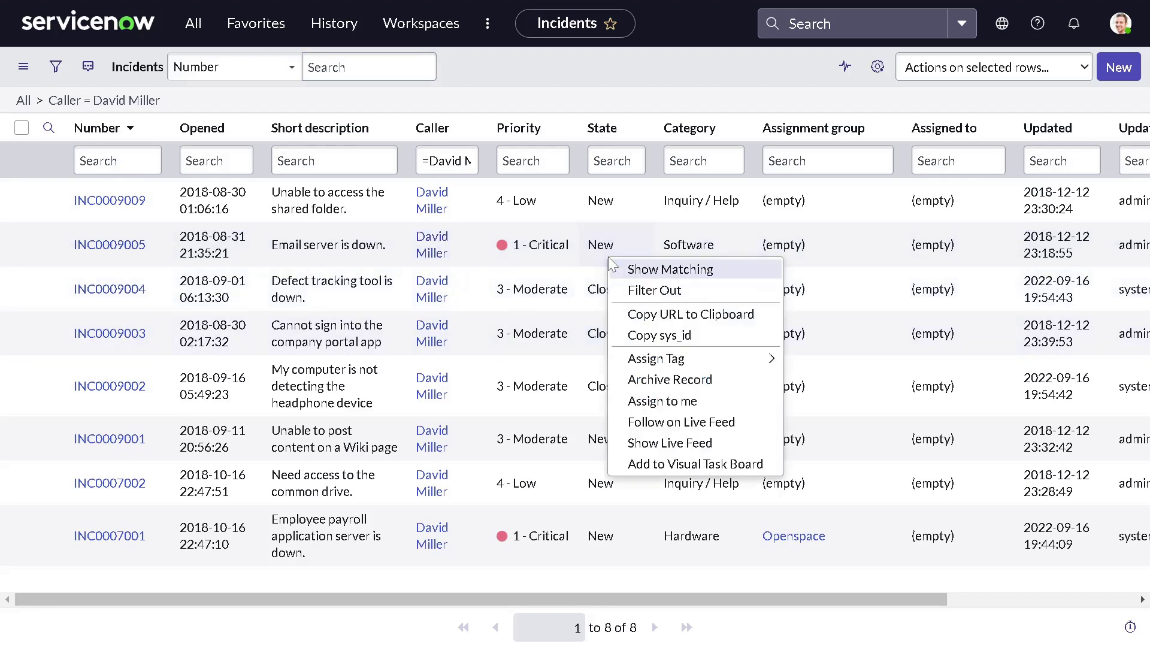
left_click(642, 270)
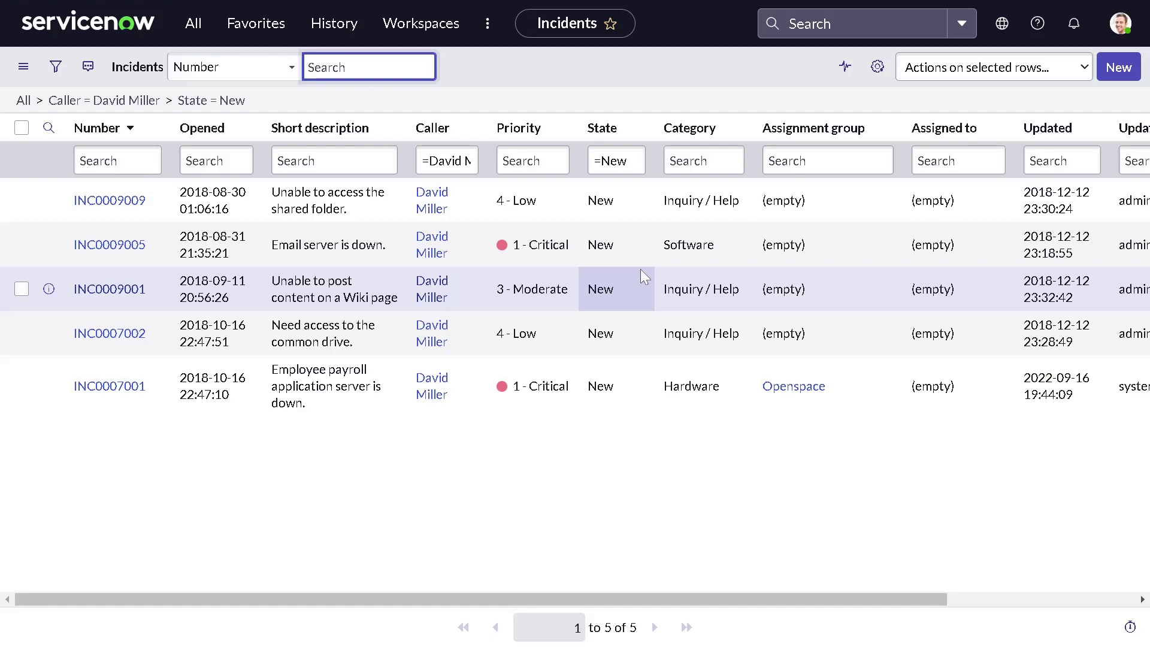
left_click(191, 39)
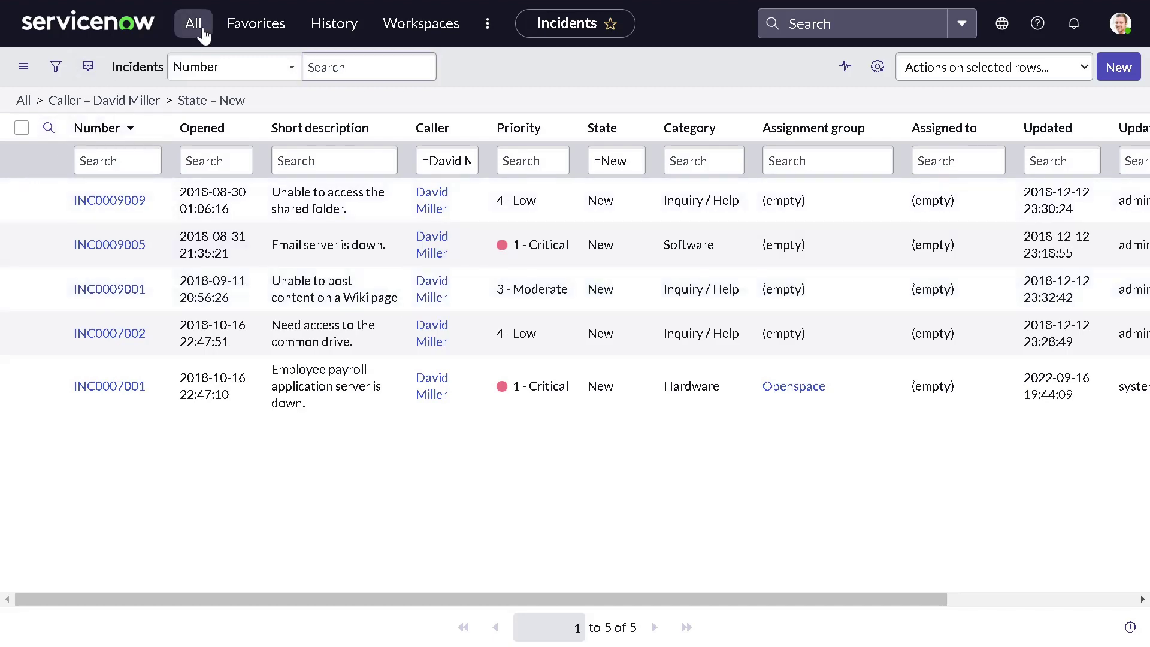
left_click(566, 81)
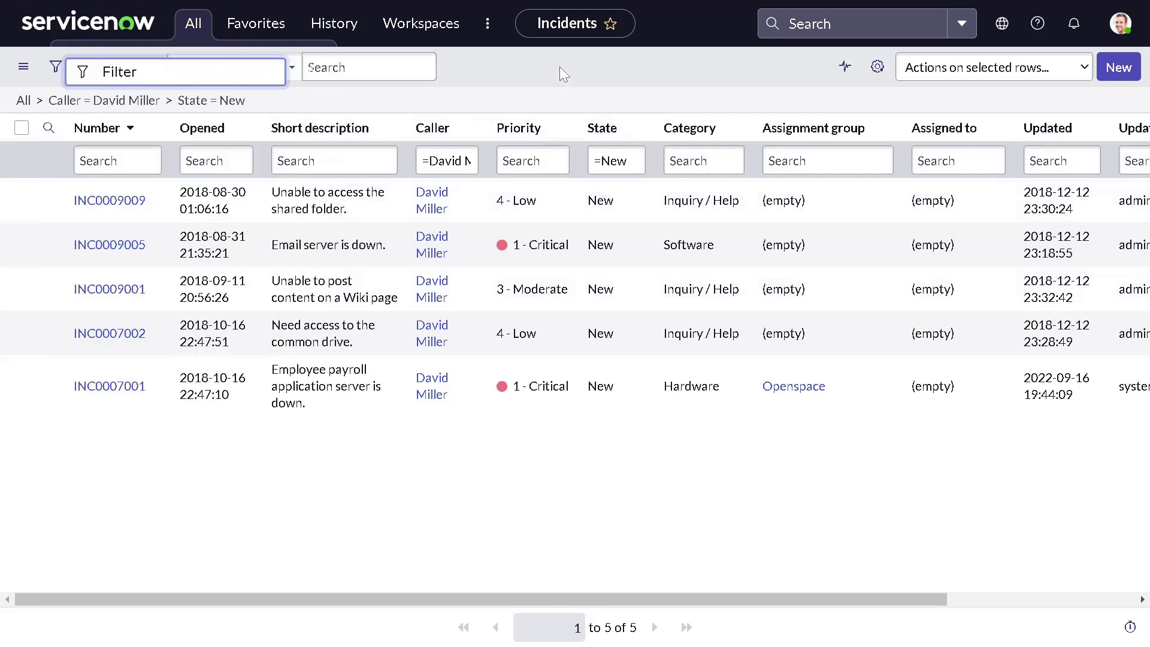
Filter the navigator for 'data ma' and open Delete Jobs in a new browser tab.
left_click(195, 26)
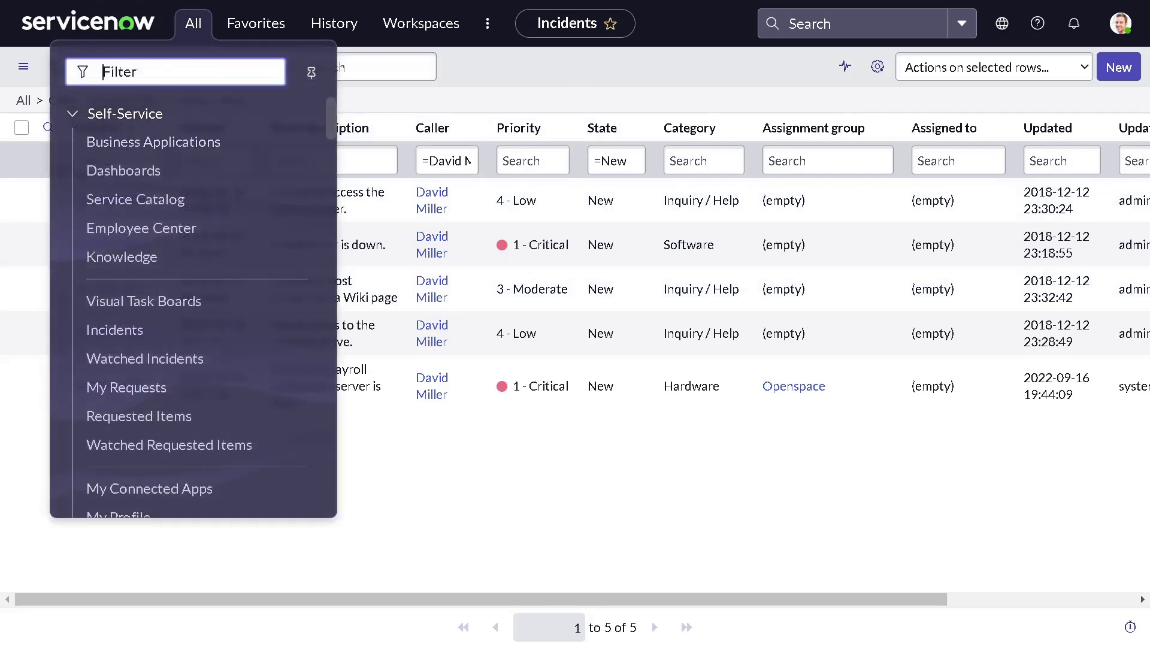
type("sata")
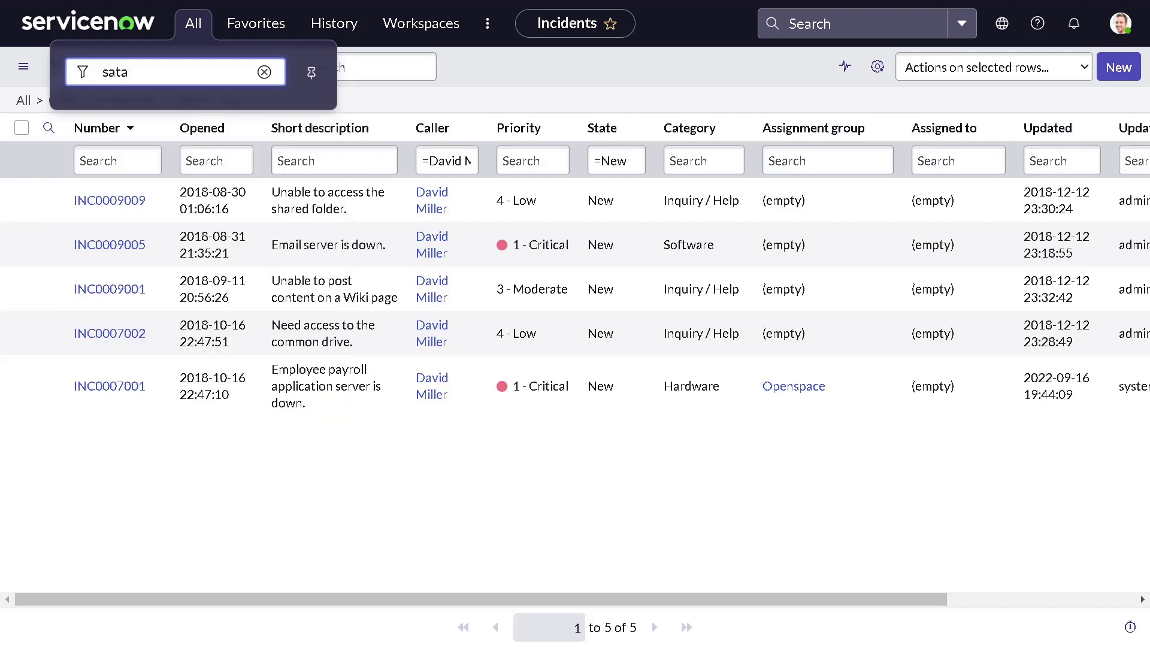
key("BackSpace")
key("BackSpace")
key("BackSpace")
key("BackSpace")
type("dat")
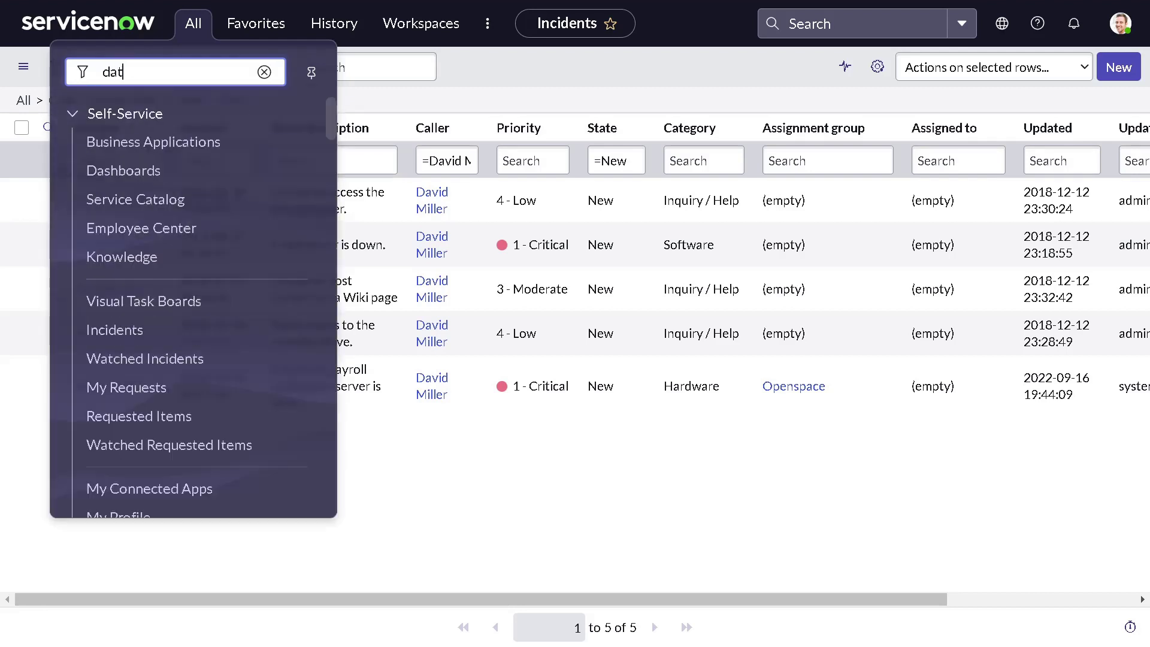
type("a")
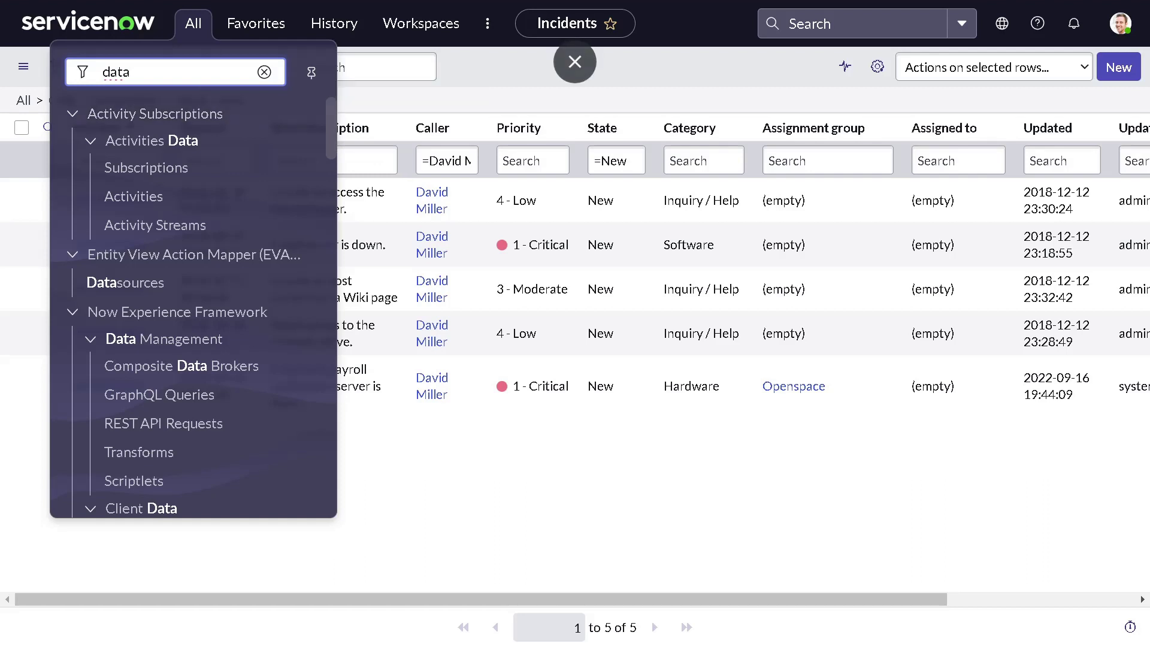
type(" ma")
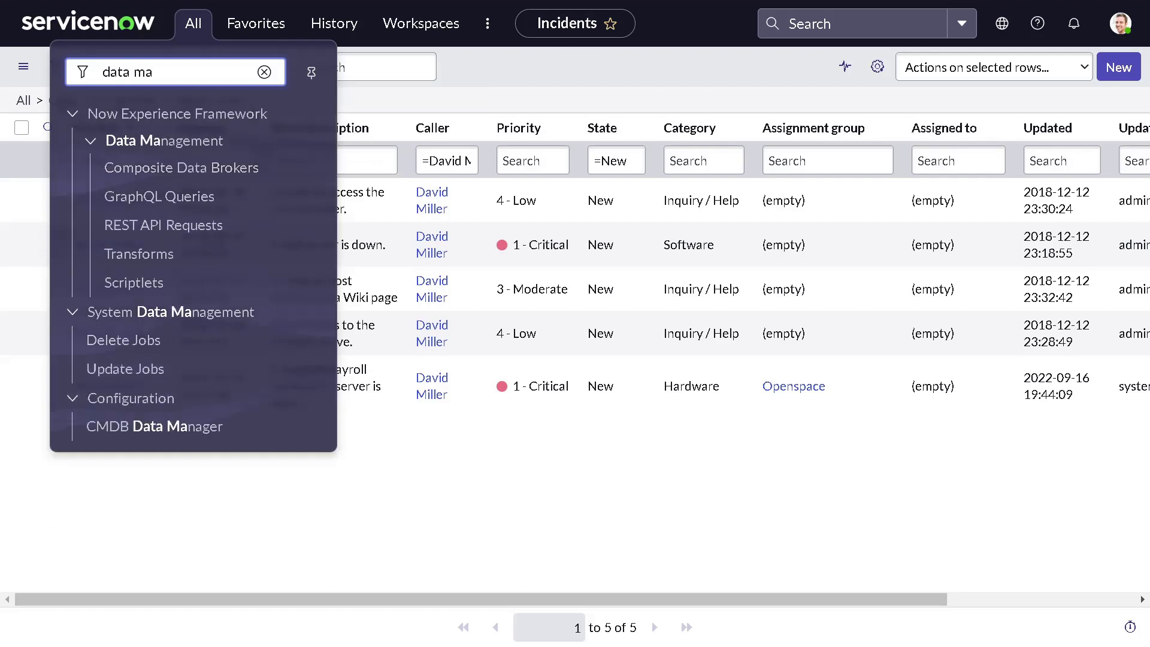
right_click(257, 357)
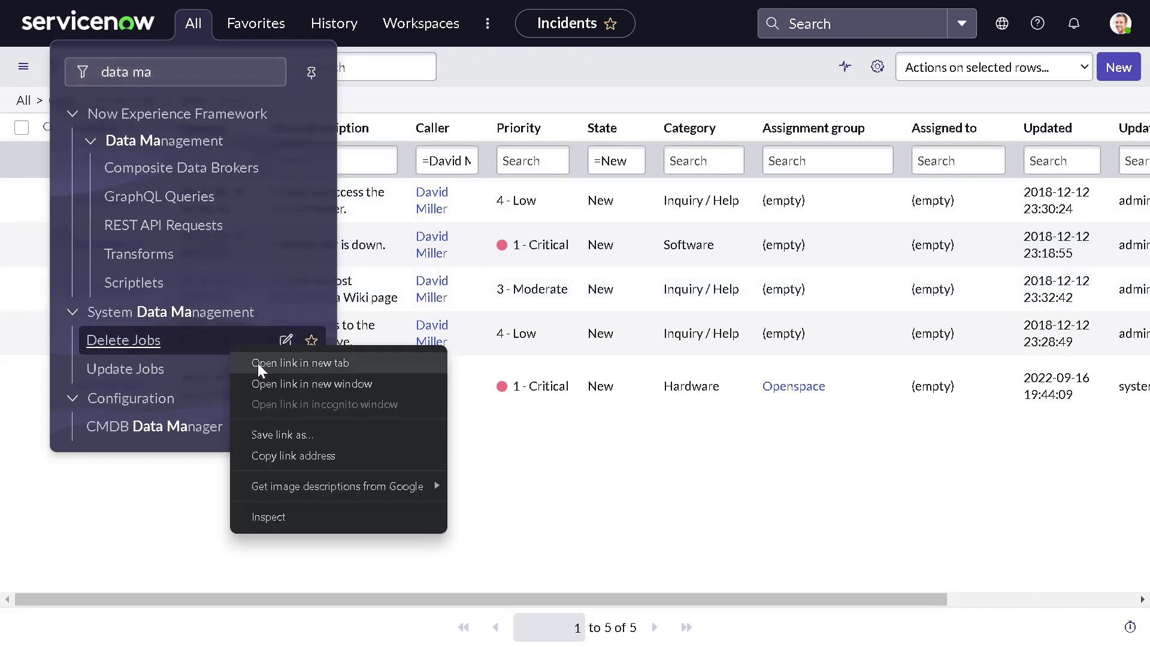
left_click(257, 363)
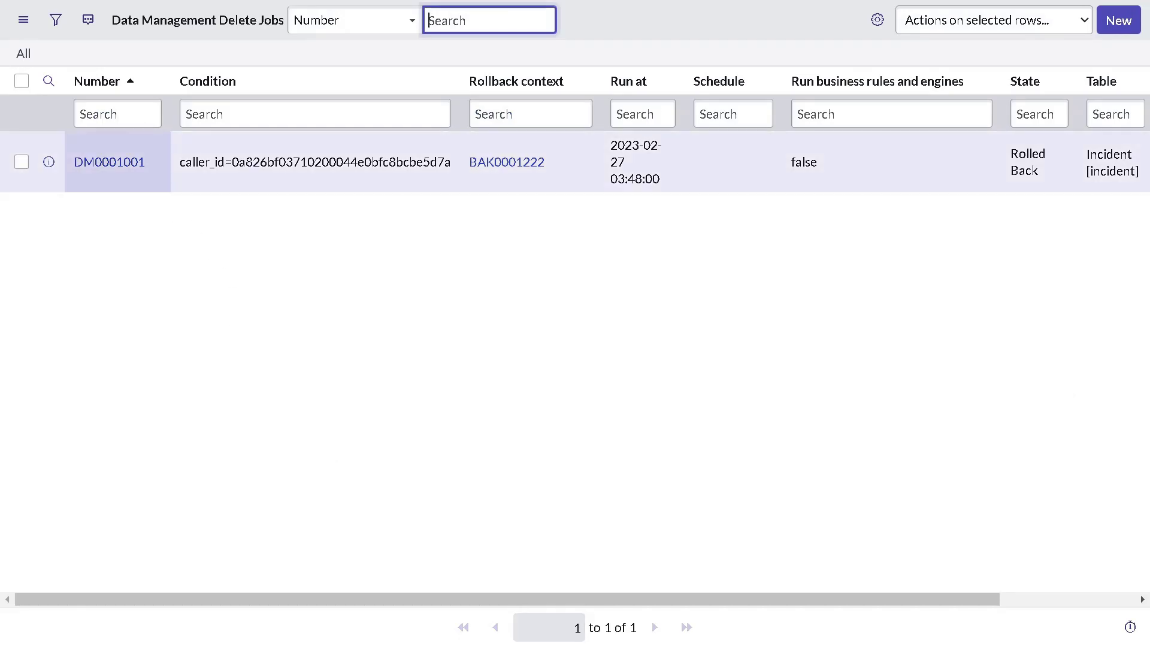
Create a new Data Management Delete Job record from the Delete Jobs list.
left_click(128, 77)
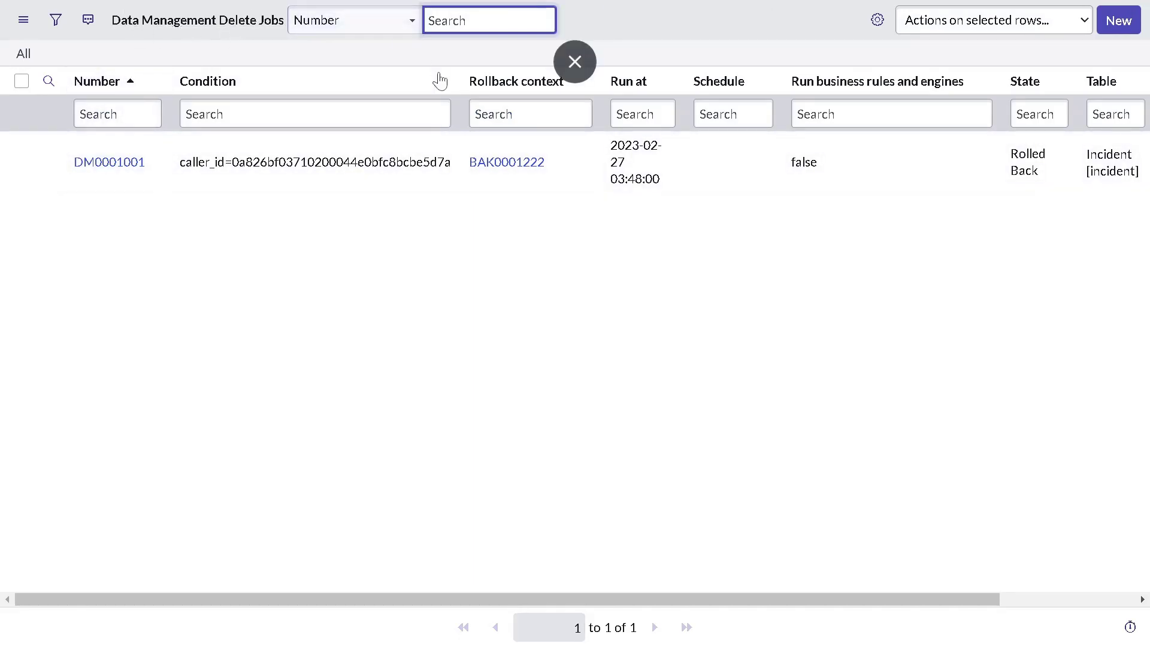
left_click(1134, 22)
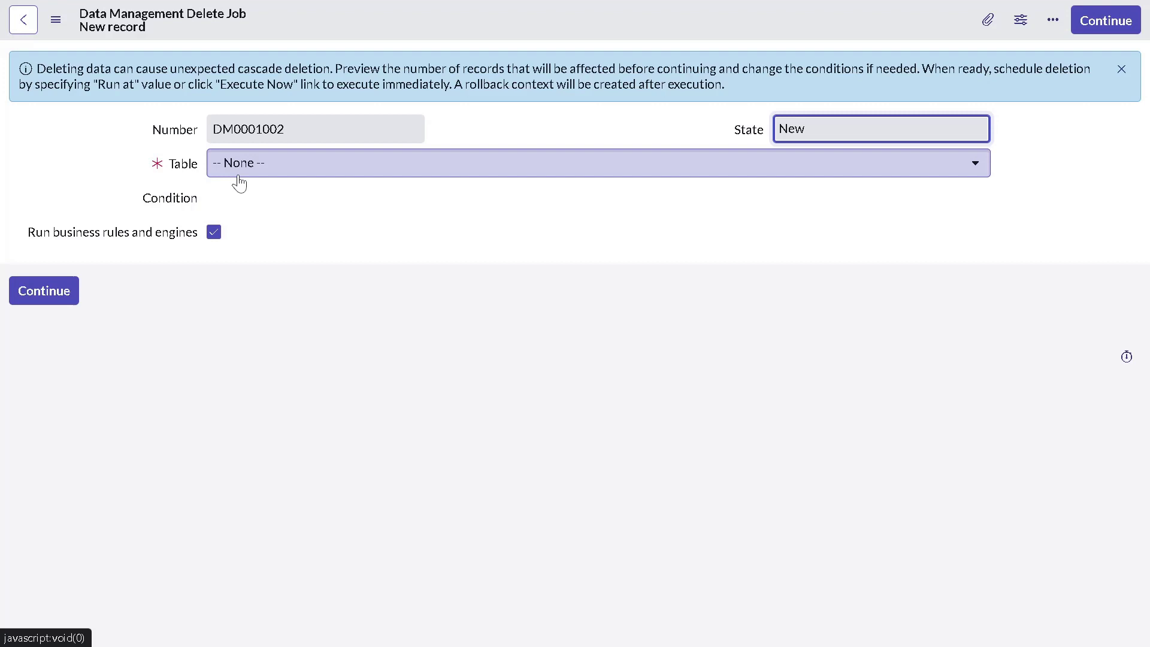
Set the delete job's Table to Incident [incident].
left_click(368, 175)
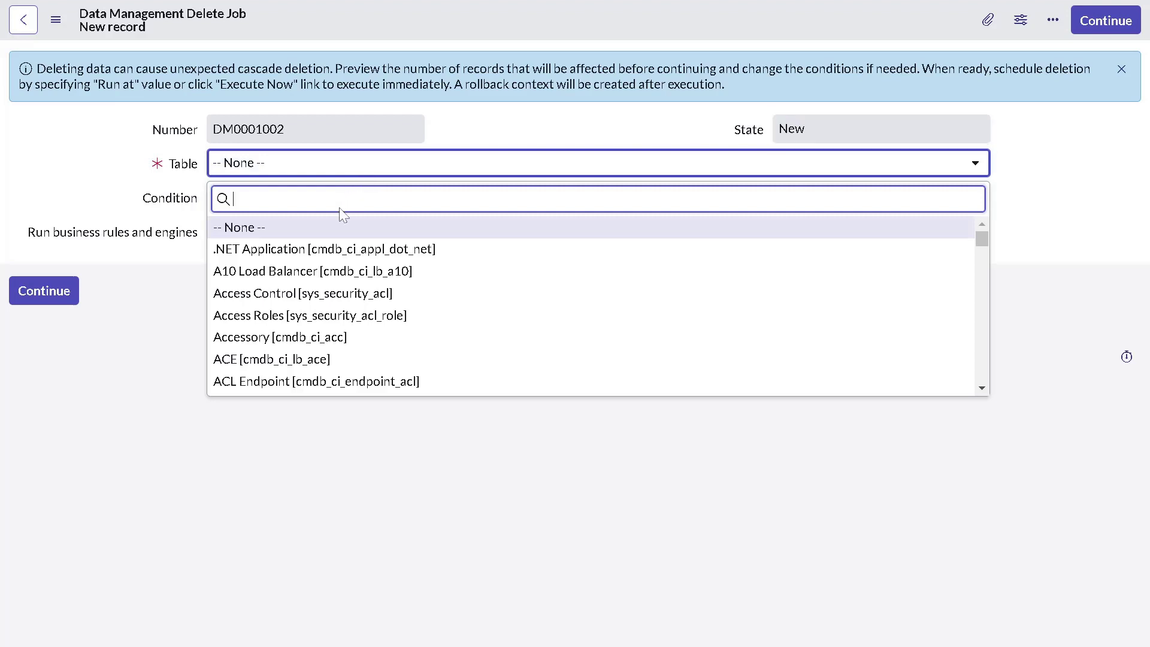
type("incident")
left_click(327, 232)
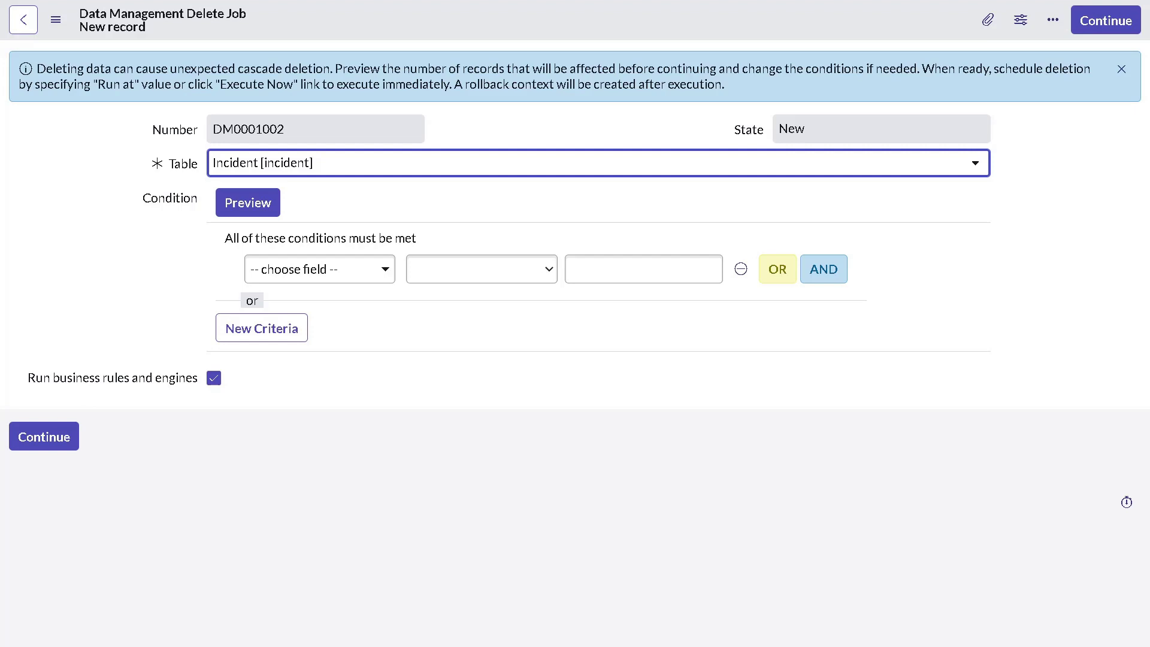
Add a delete-job condition where Caller is the chosen user.
left_click(322, 282)
type("call")
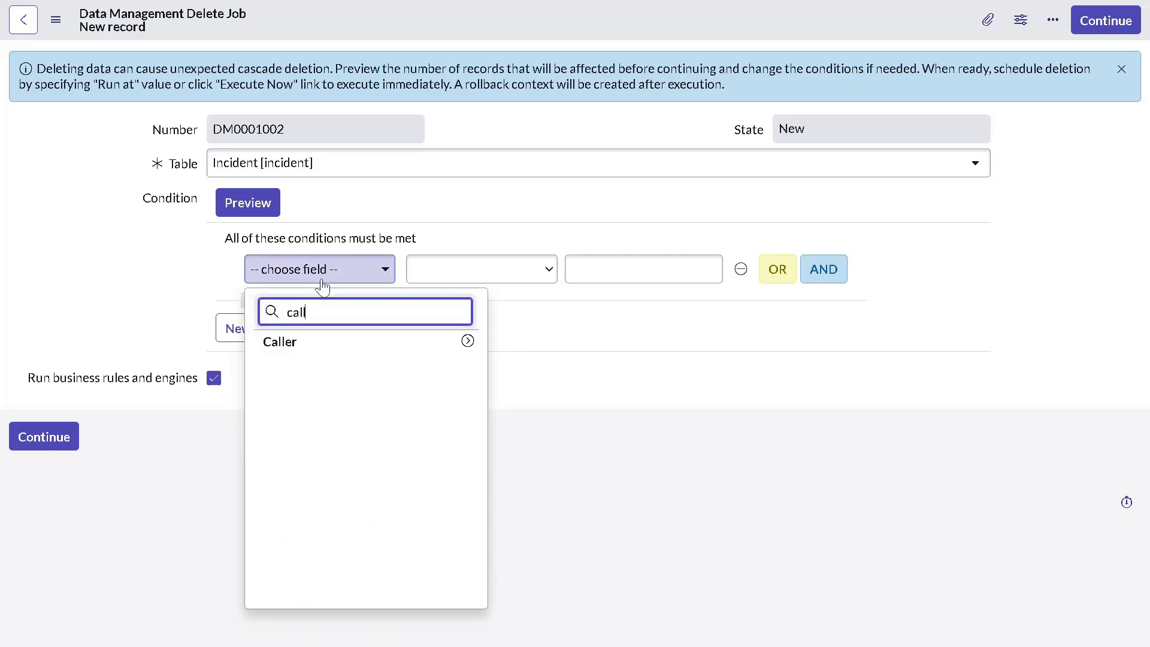
left_click(326, 342)
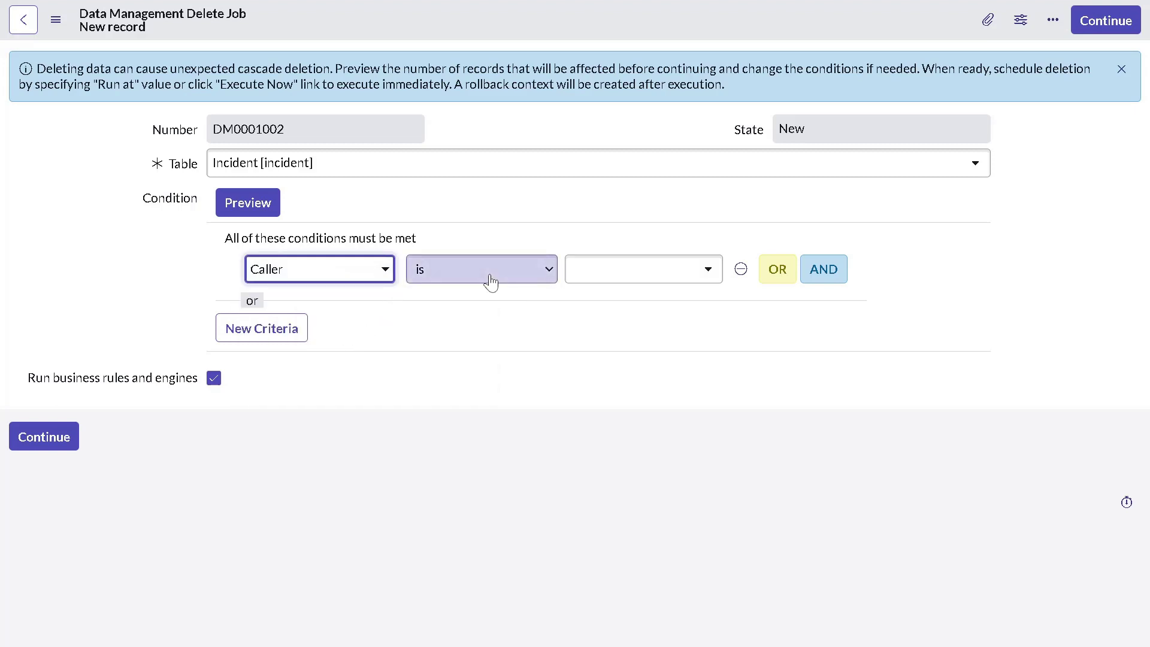
left_click(605, 279)
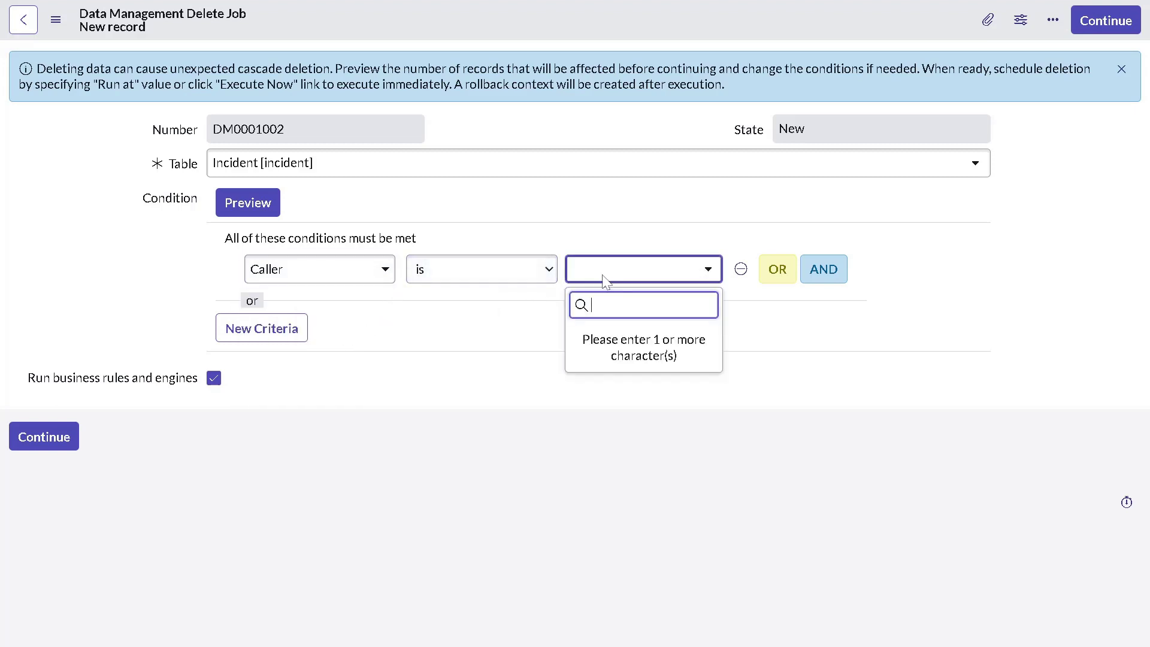
type("David Miller")
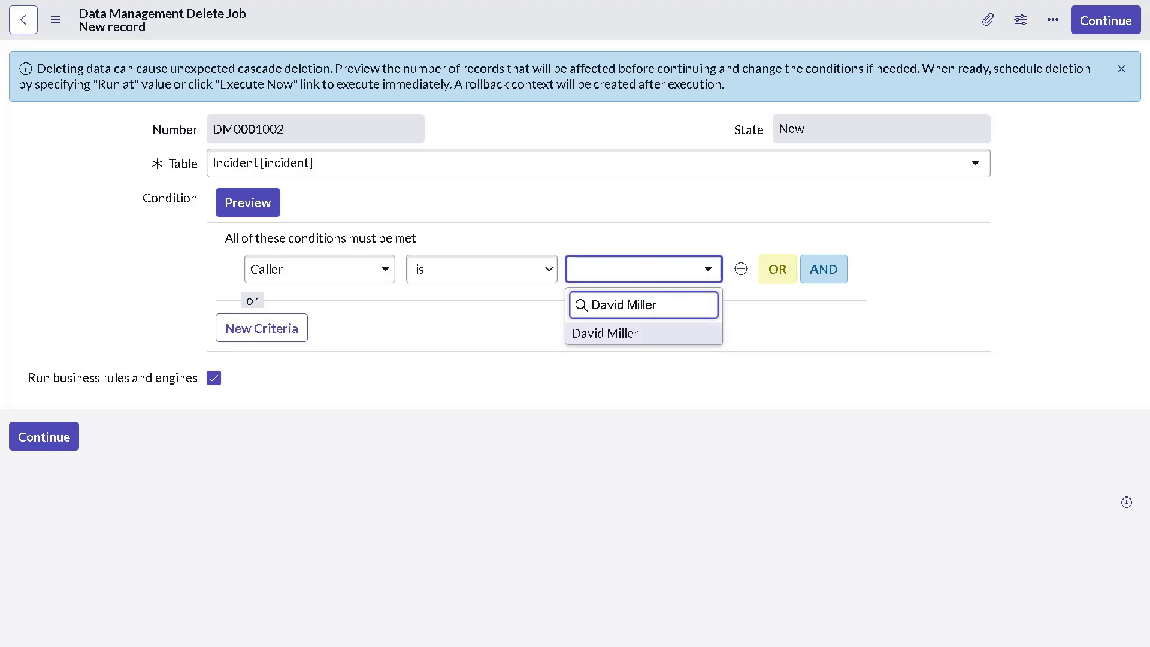
left_click(620, 333)
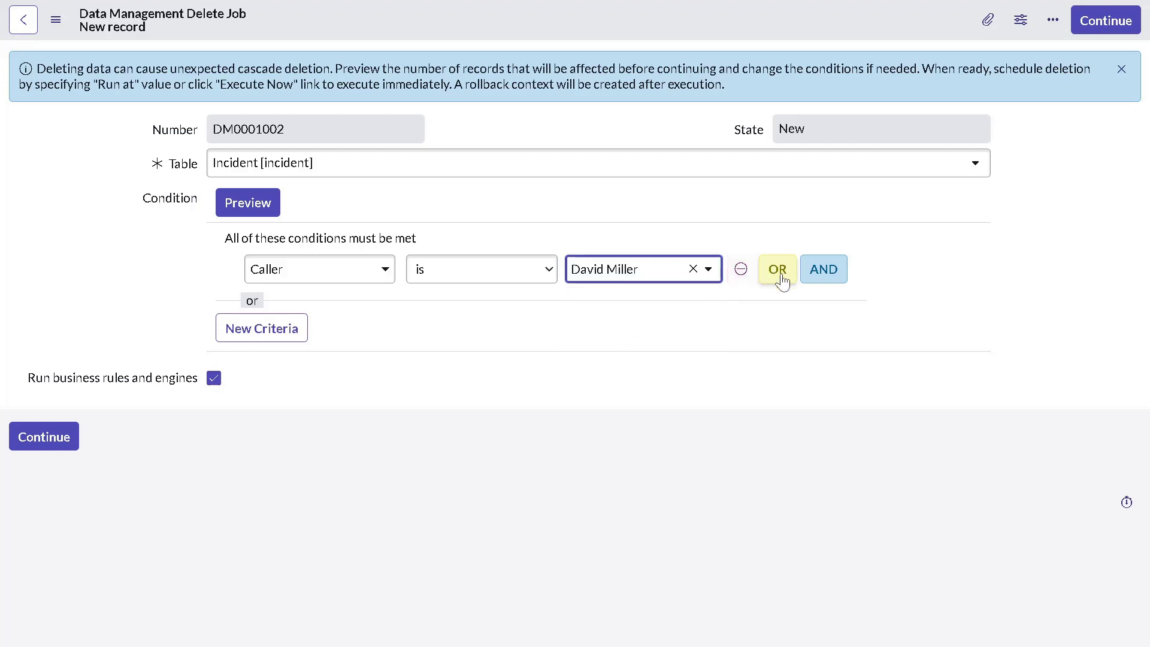
Add a second AND condition requiring State is New.
left_click(817, 280)
left_click(374, 305)
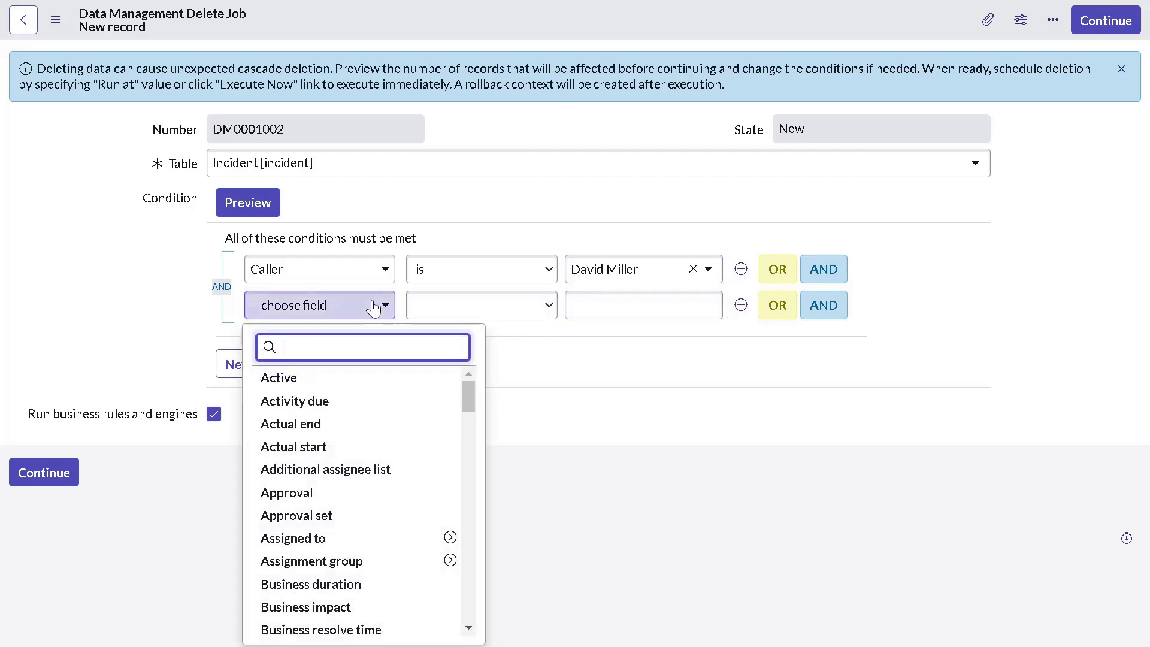
type("state")
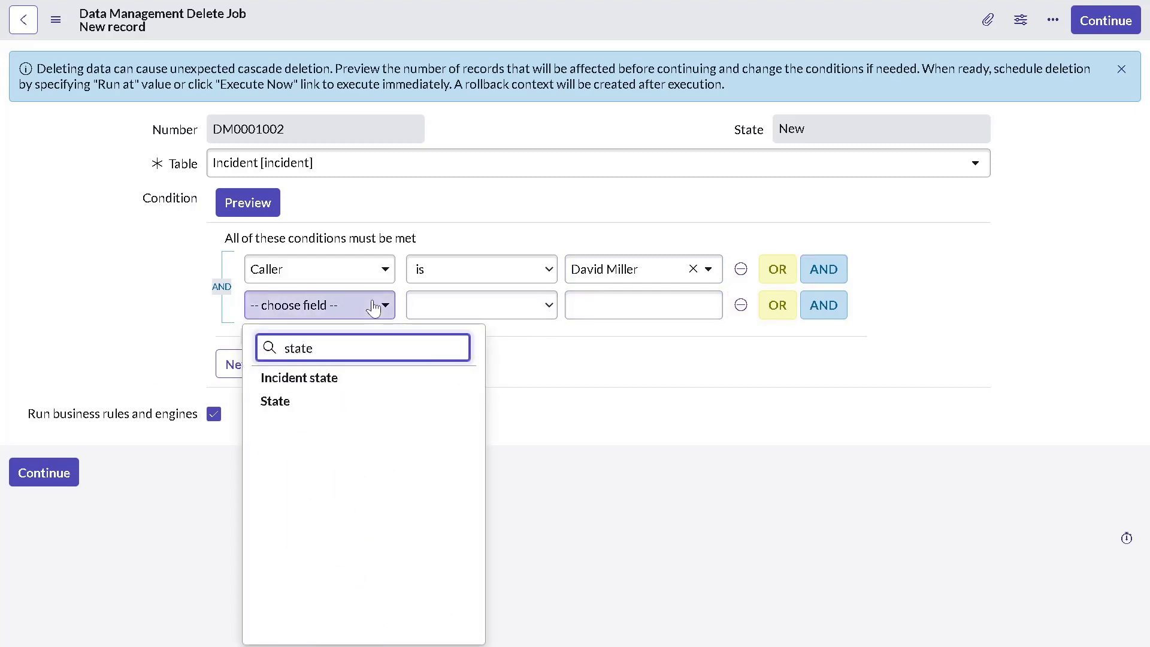
left_click(333, 401)
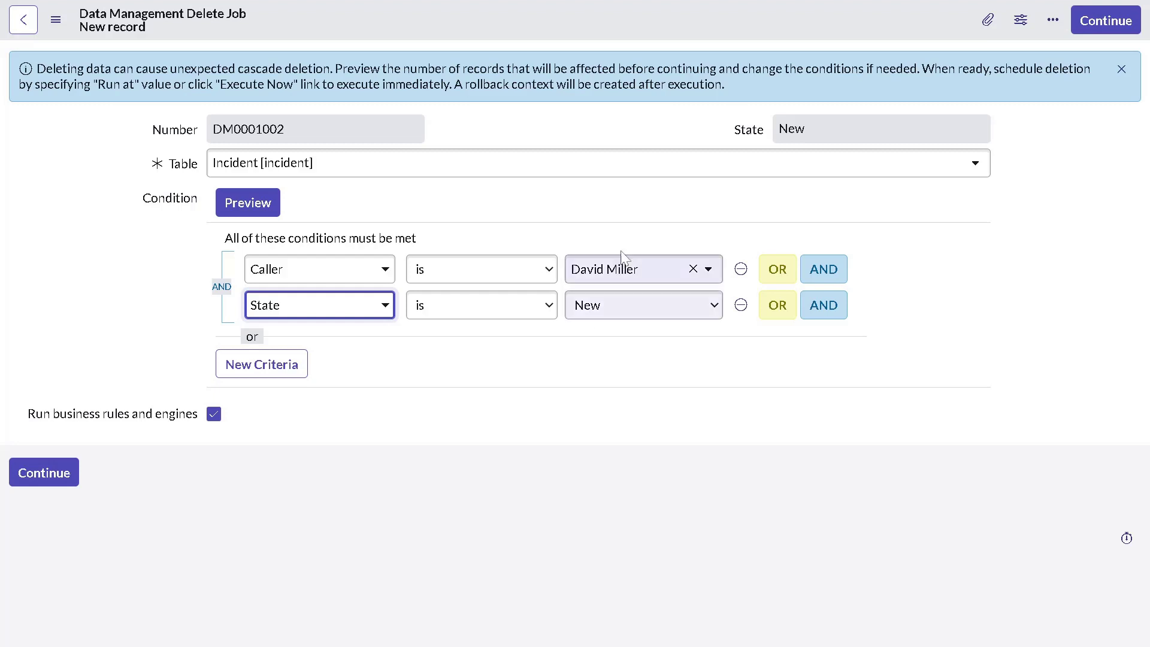
right_click(580, 33)
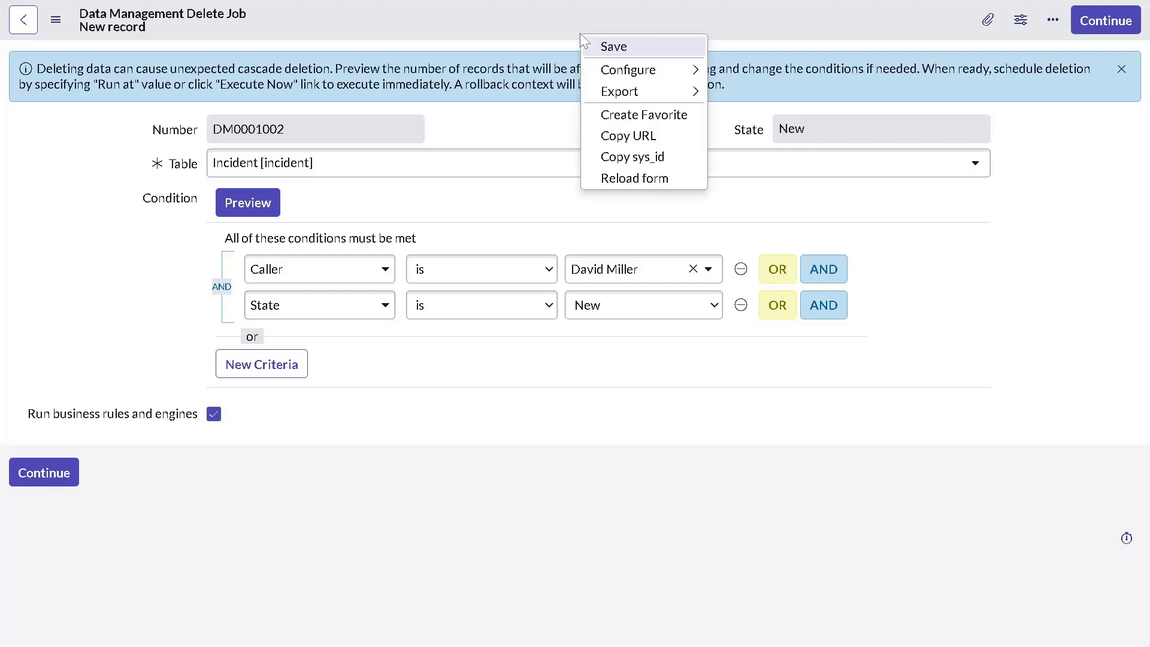
Save the delete job, uncheck 'Run business rules and engines', and save it again.
left_click(608, 50)
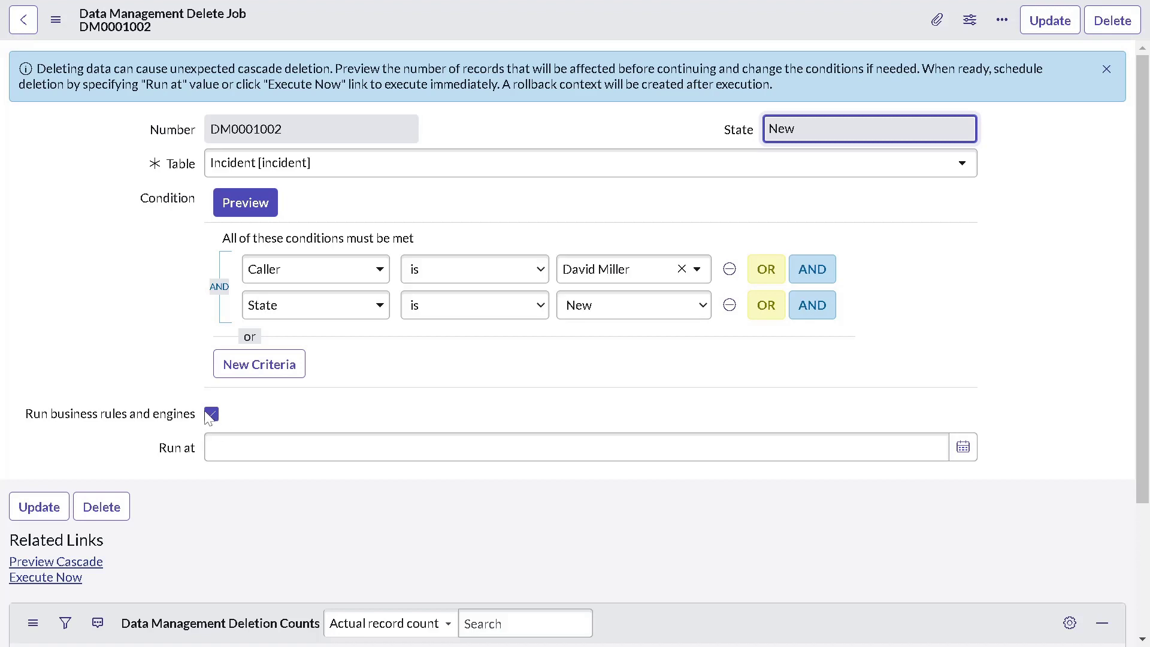
left_click(211, 414)
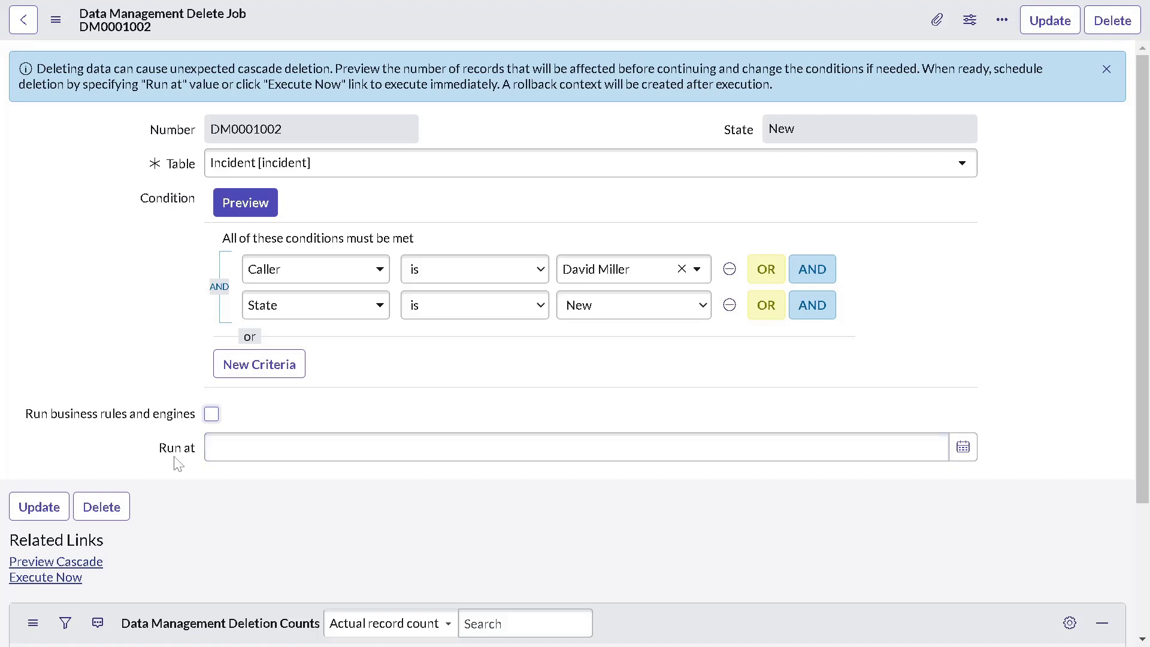
left_click_drag(156, 452, 198, 454)
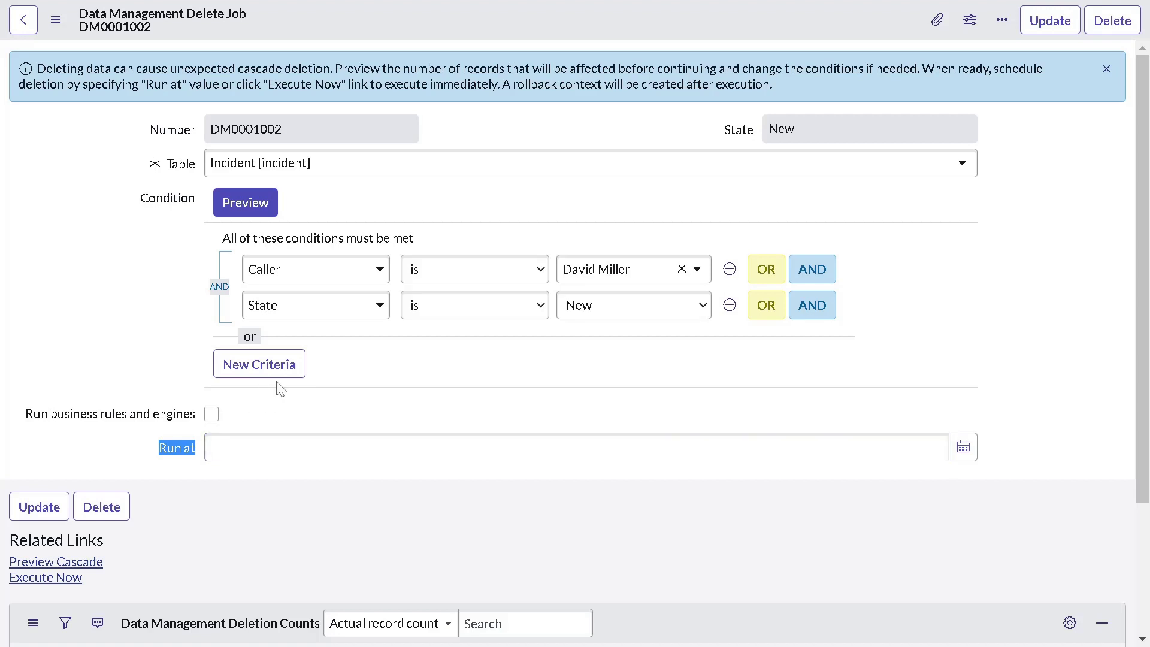
left_click(416, 31)
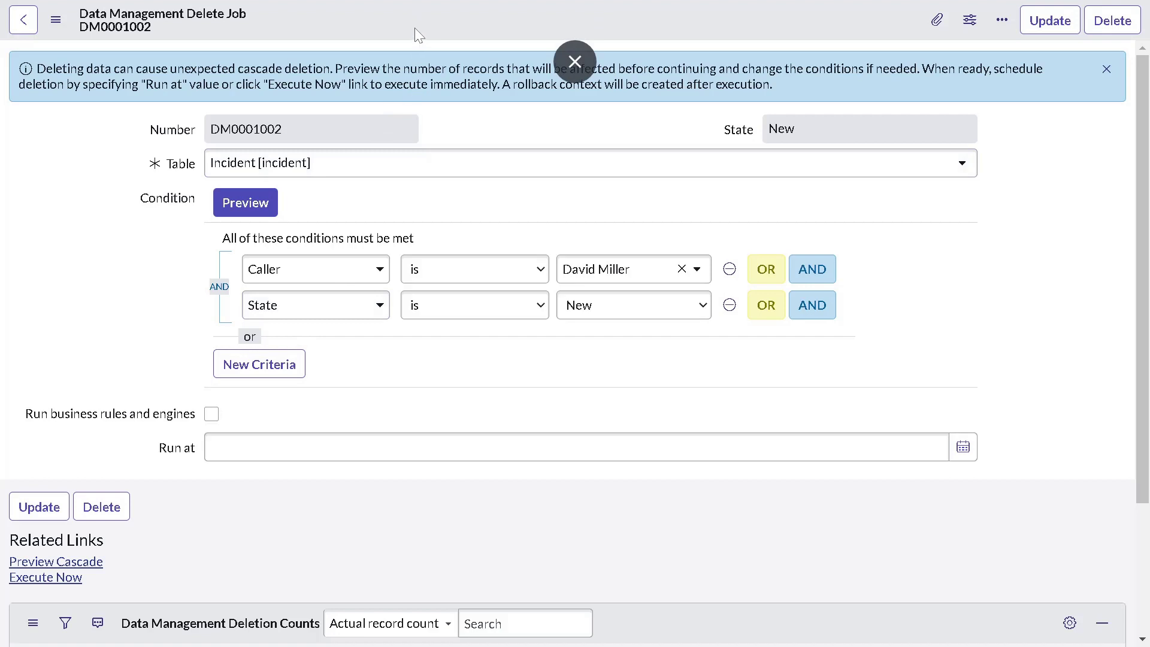
right_click(414, 29)
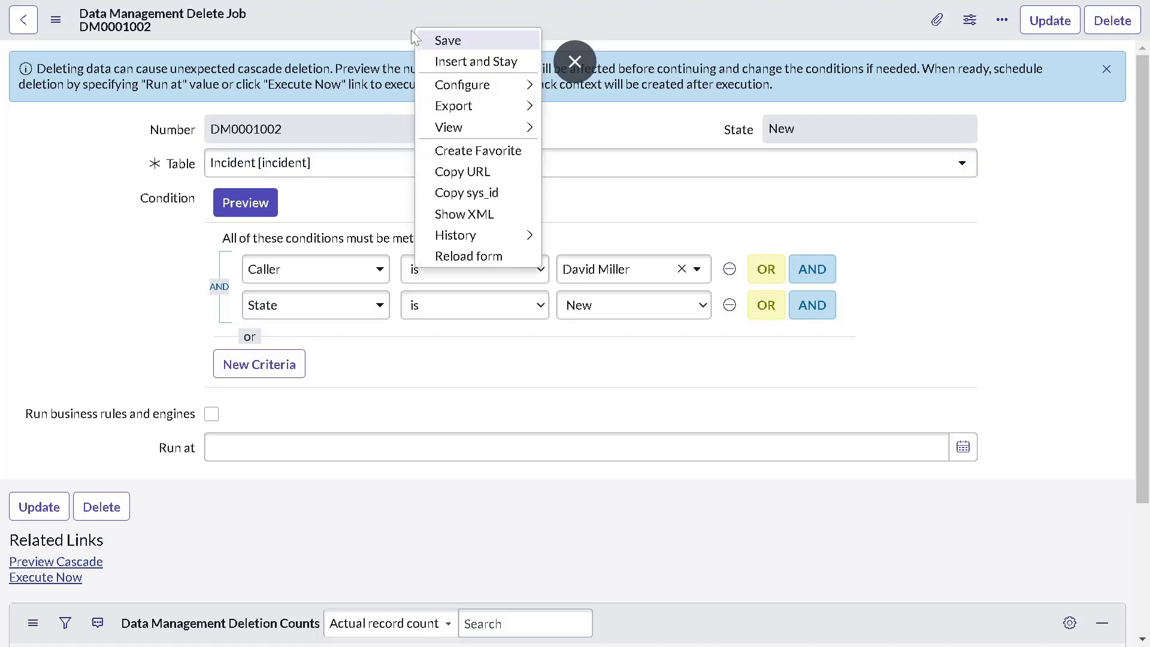
left_click(444, 41)
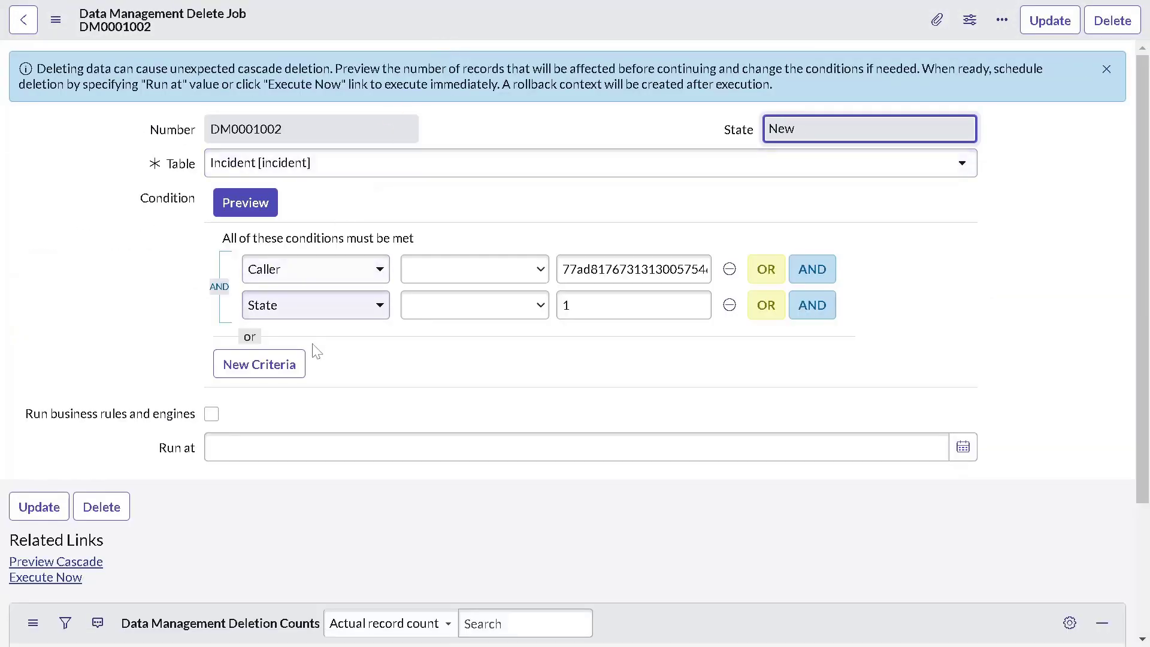
left_click_drag(21, 413, 195, 427)
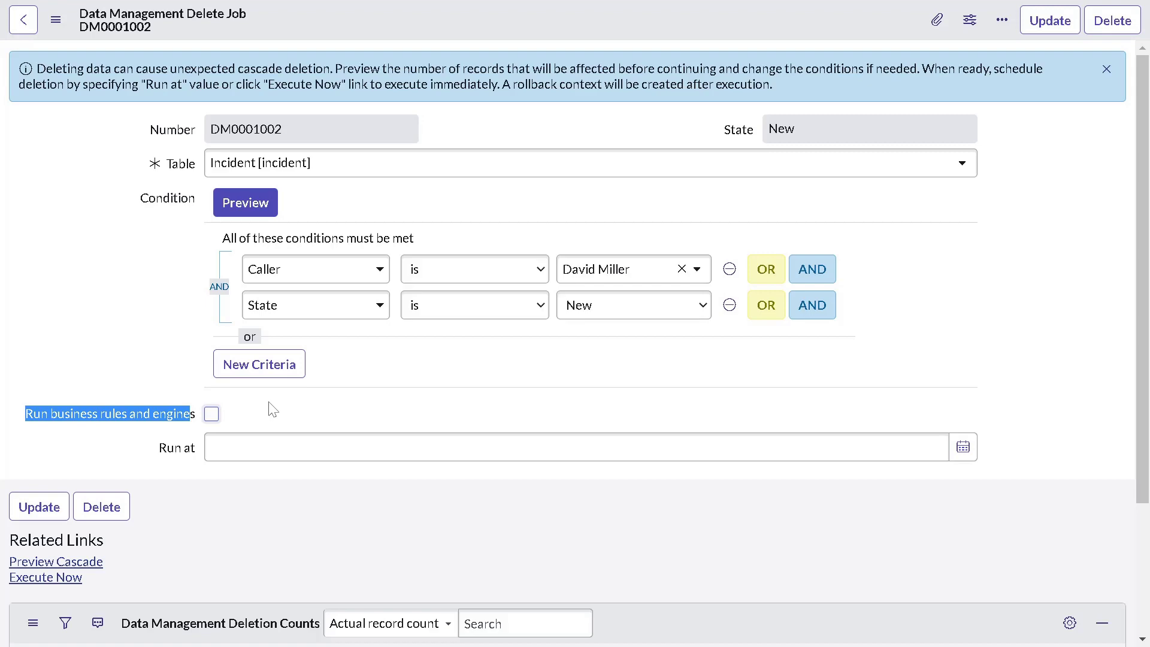
scroll(272, 407, "down", 3)
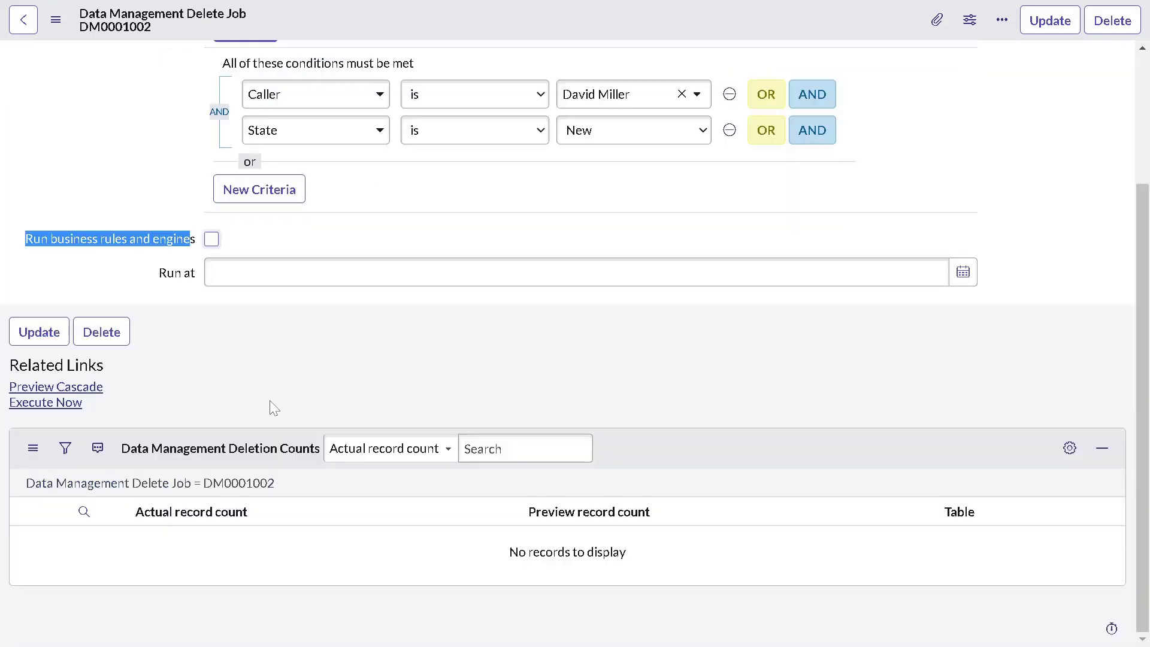
Preview the cascade, confirming 5 Incident records will be deleted, then choose Execute Now.
left_click(90, 391)
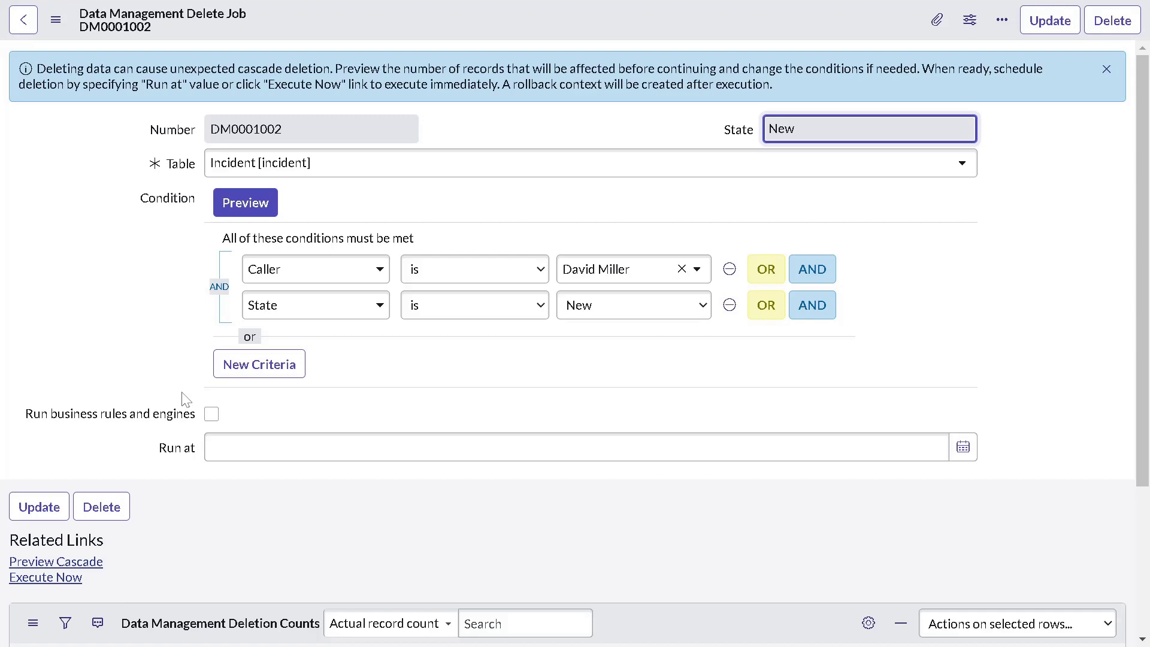
scroll(185, 400, "down", 3)
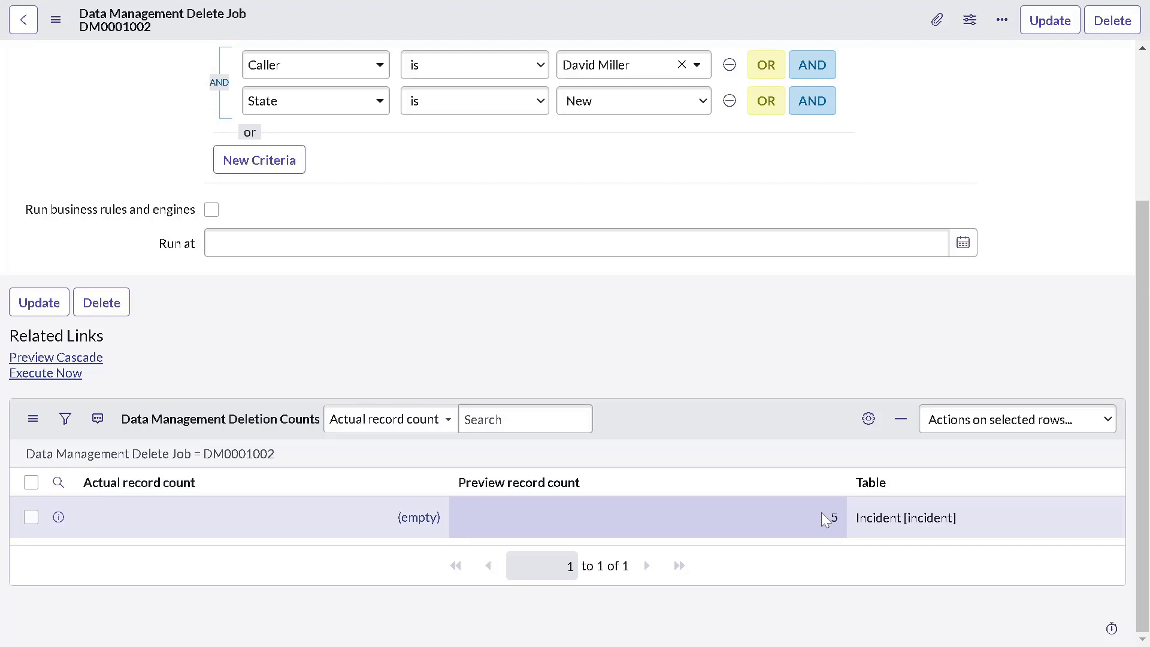
key("alt+Tab")
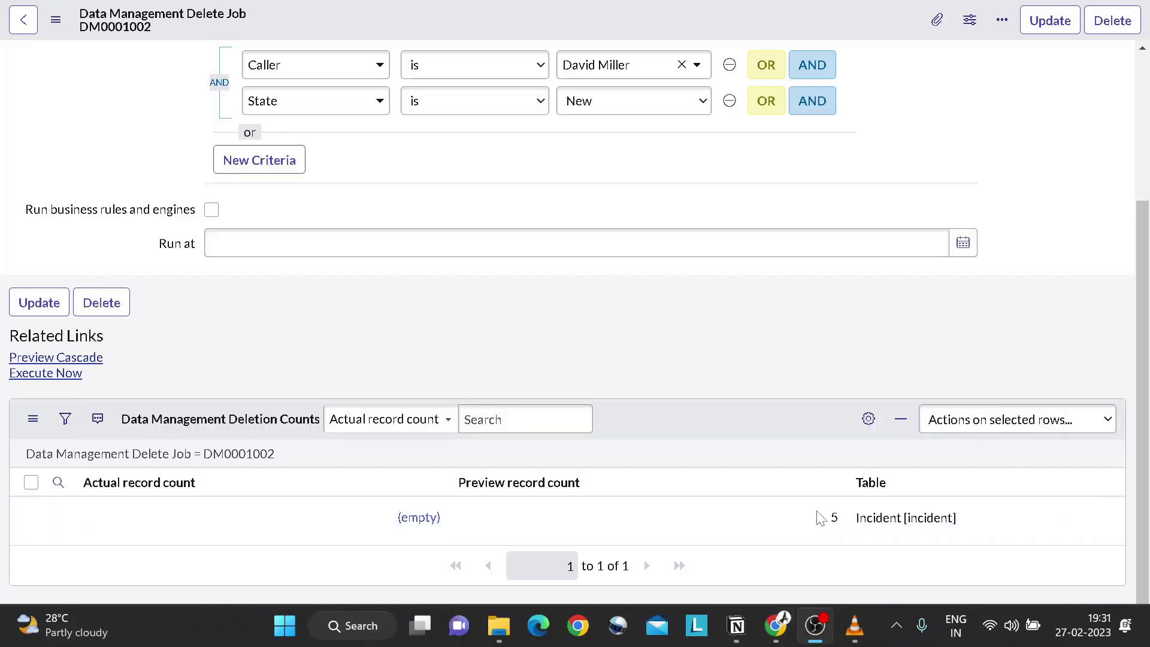
left_click(434, 329)
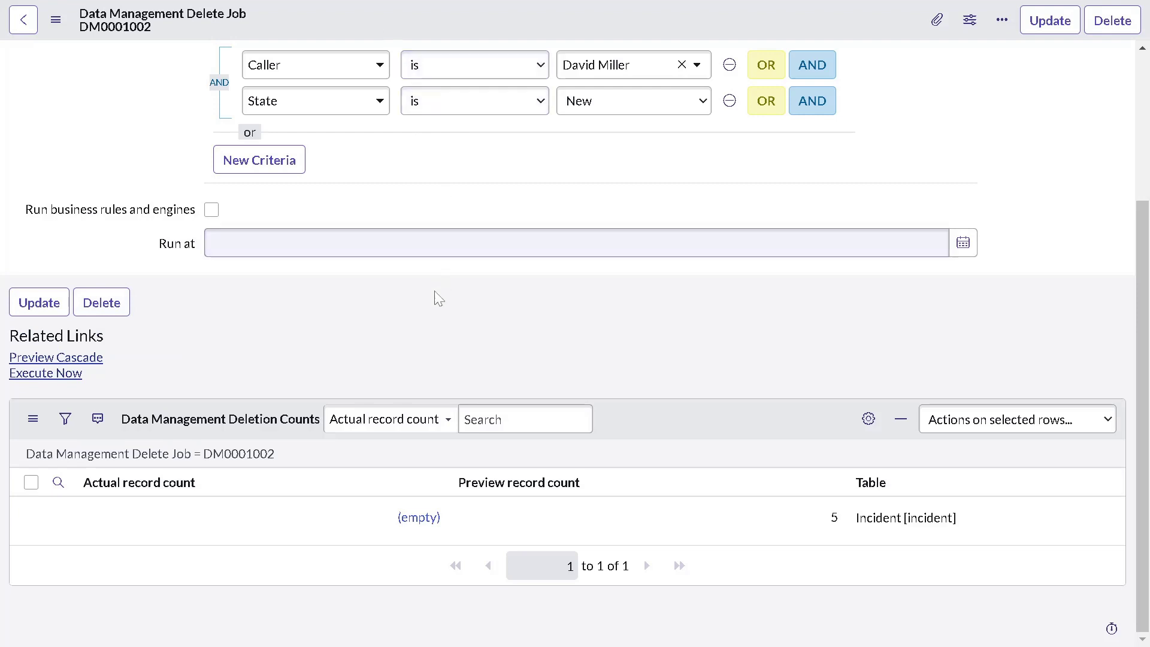
left_click(70, 376)
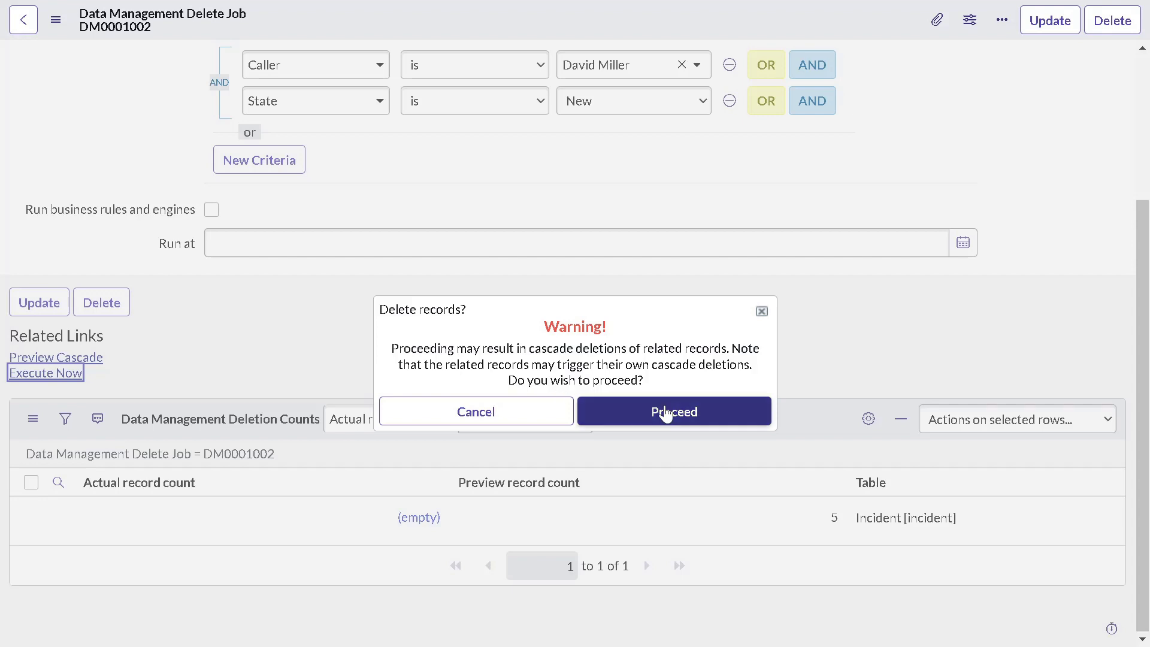
Proceed with the deletion and open the execution results once the job succeeds.
left_click(667, 413)
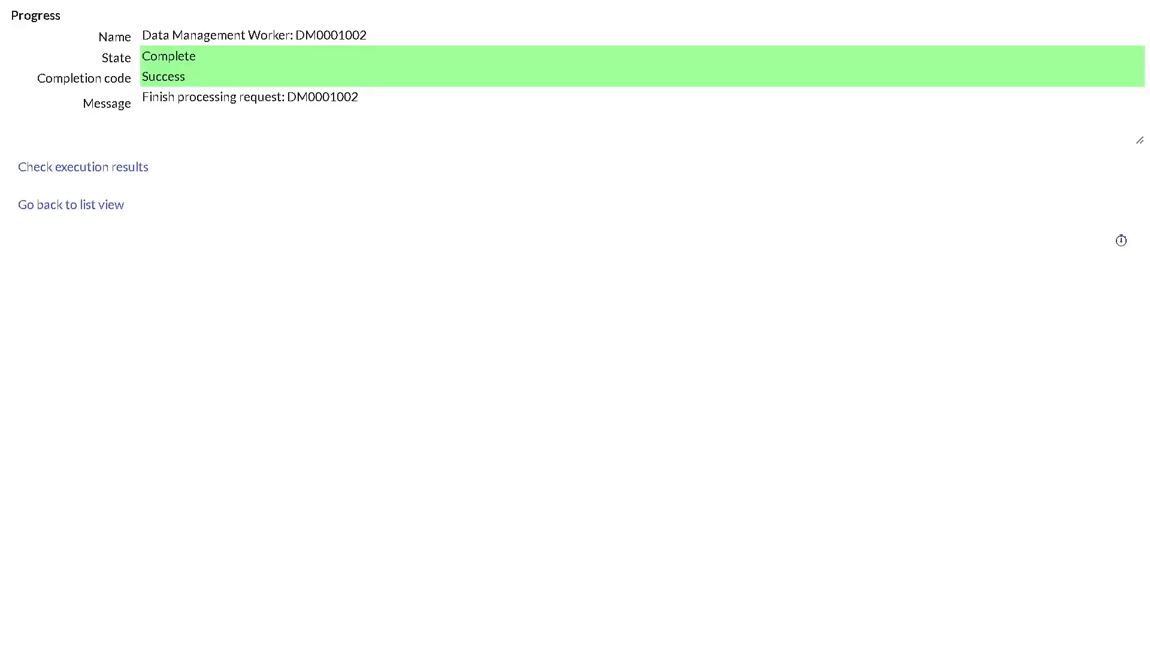
left_click(137, 169)
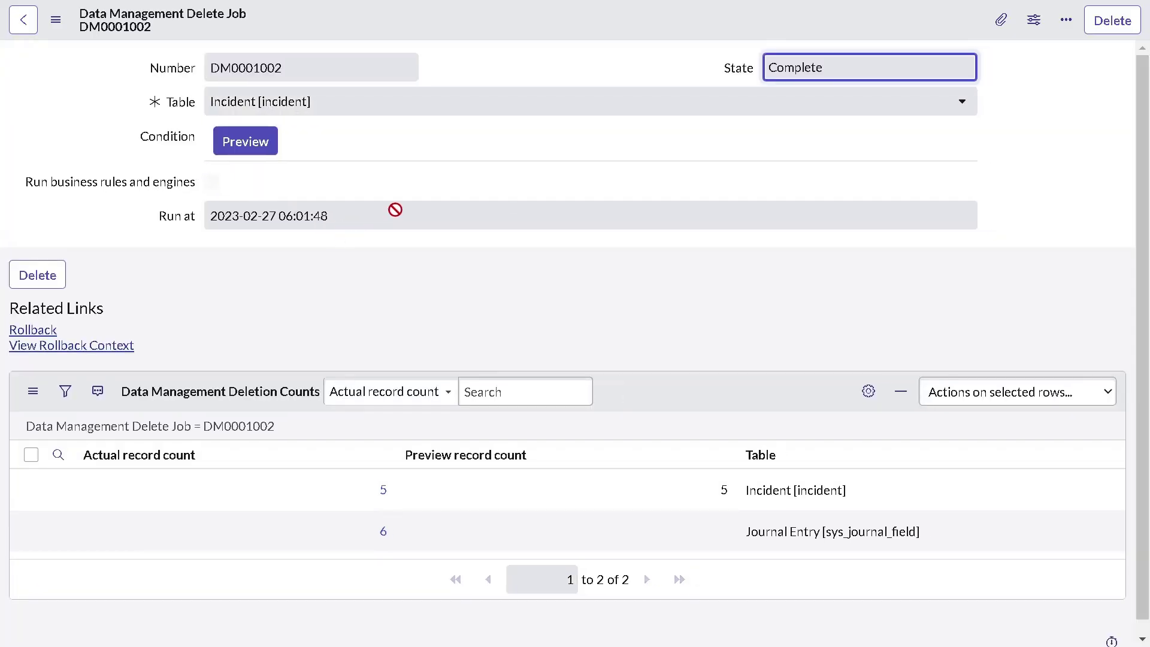
Check deletion counts of 5 Incident and 6 Journal Entry records, then reload the filtered incident list.
scroll(661, 455, "down", 3)
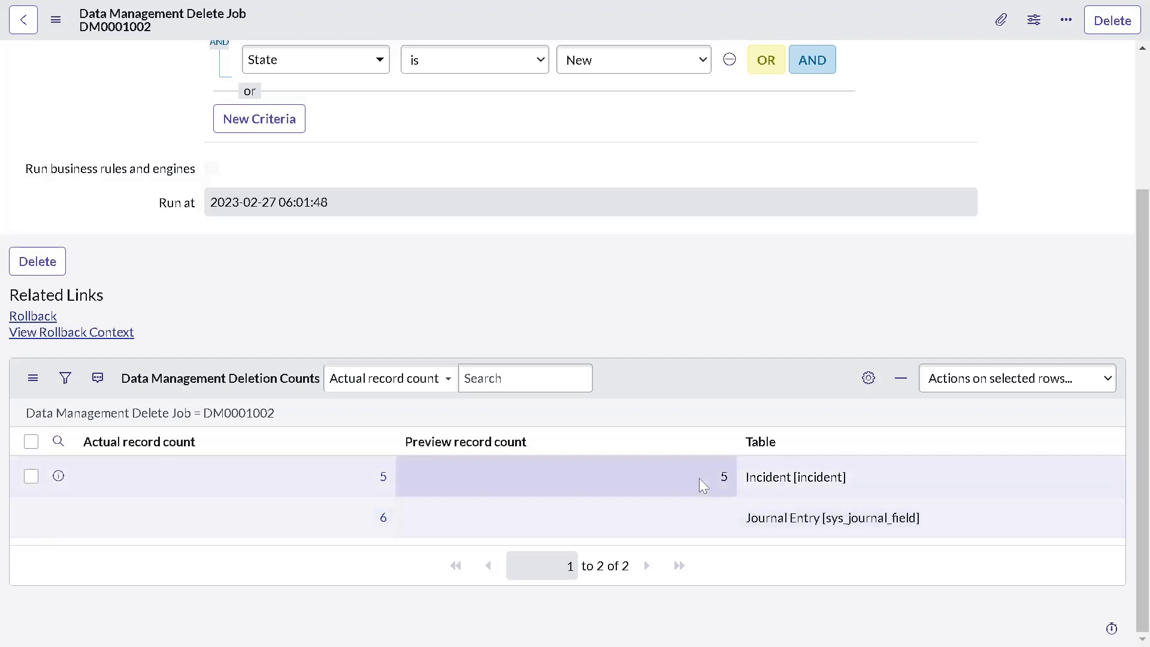
left_click_drag(716, 481, 775, 479)
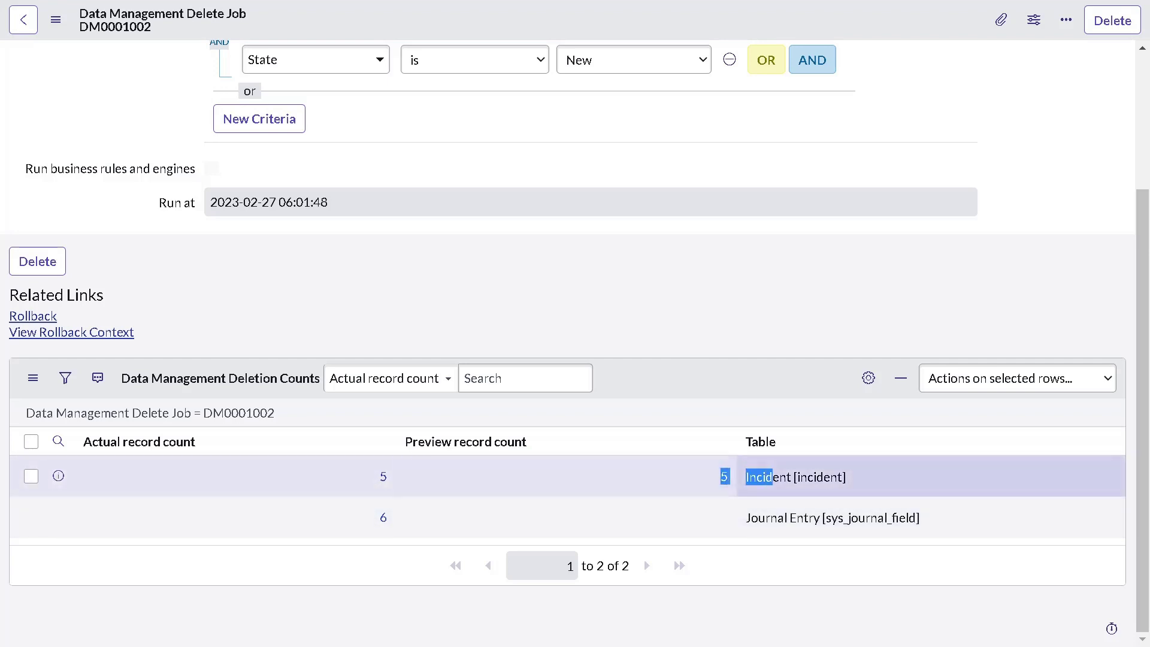
left_click(744, 524)
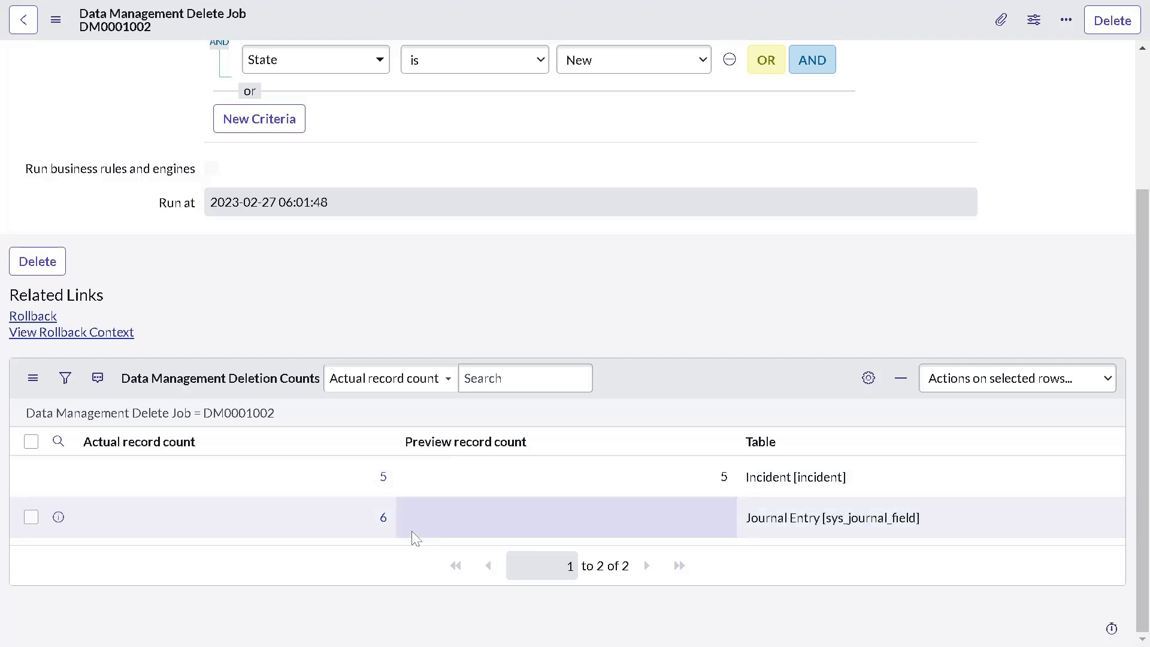
left_click_drag(360, 523, 433, 529)
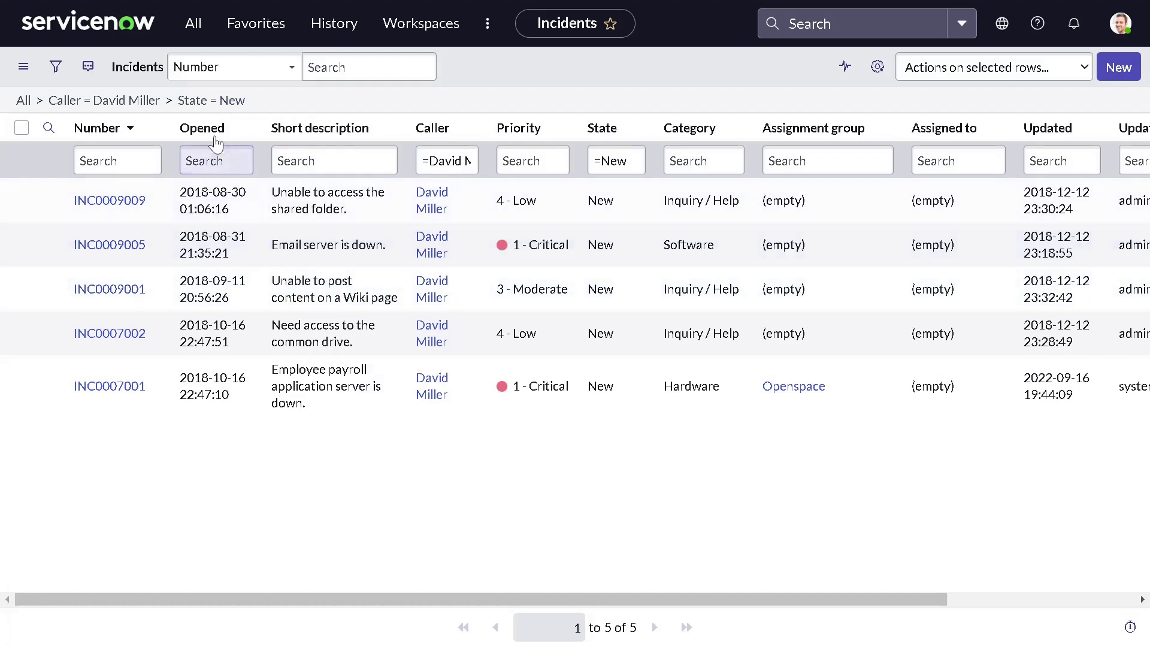
left_click(225, 101)
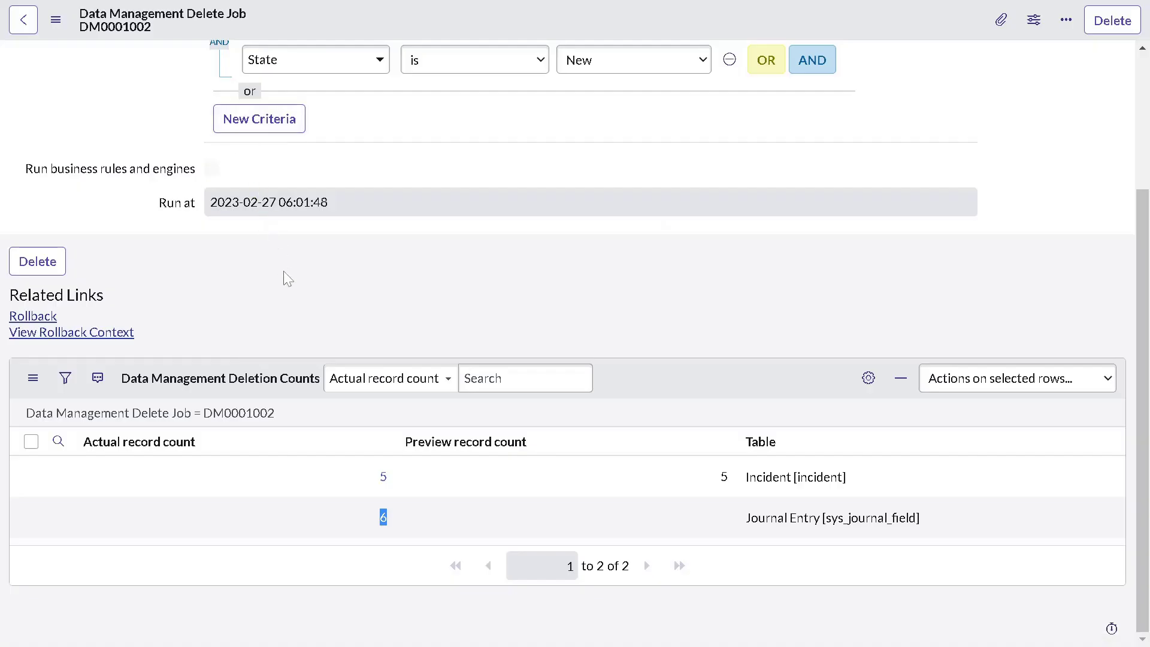
mouse_move(377, 206)
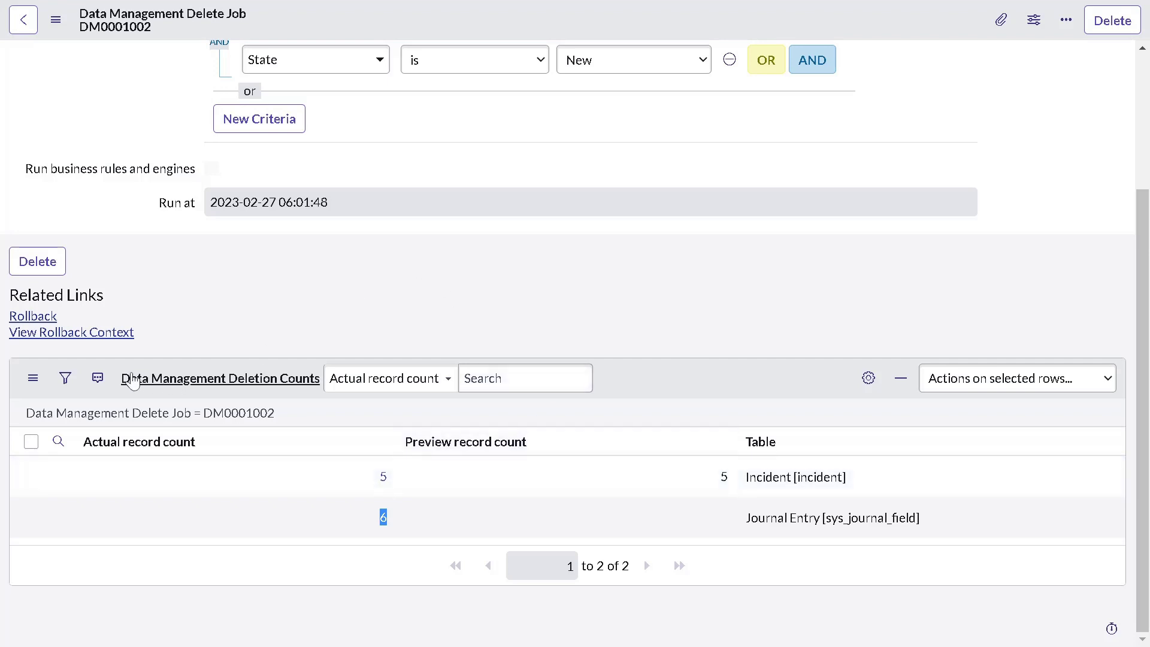
Roll back delete job DM0001002, restoring the deleted records.
left_click(33, 316)
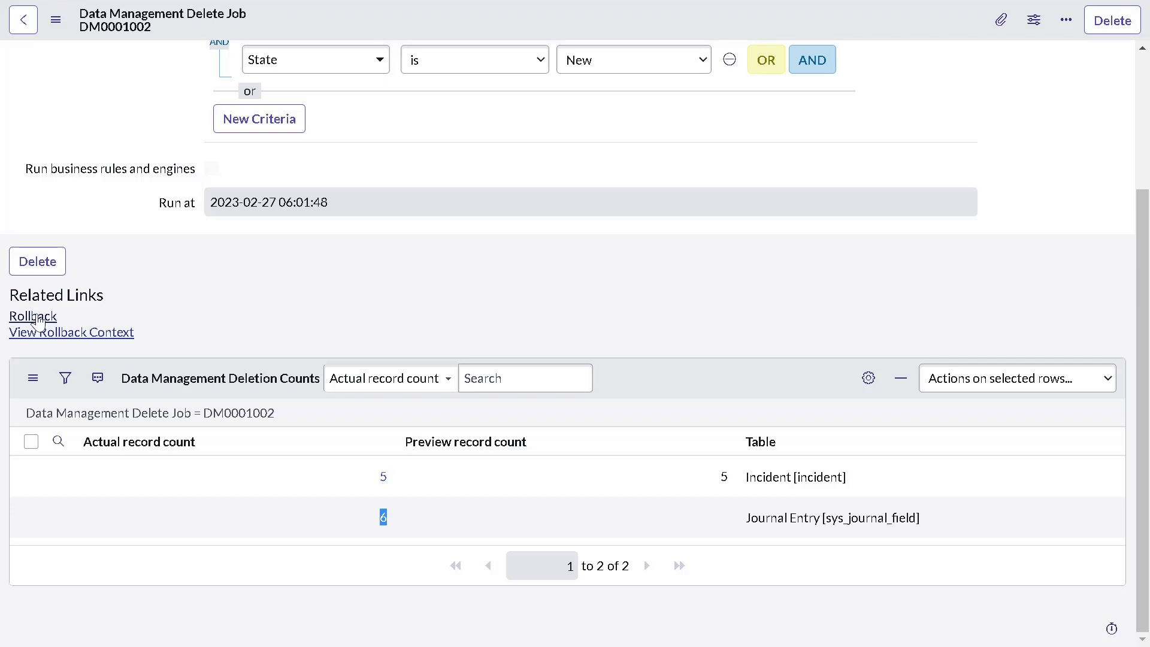
left_click(33, 317)
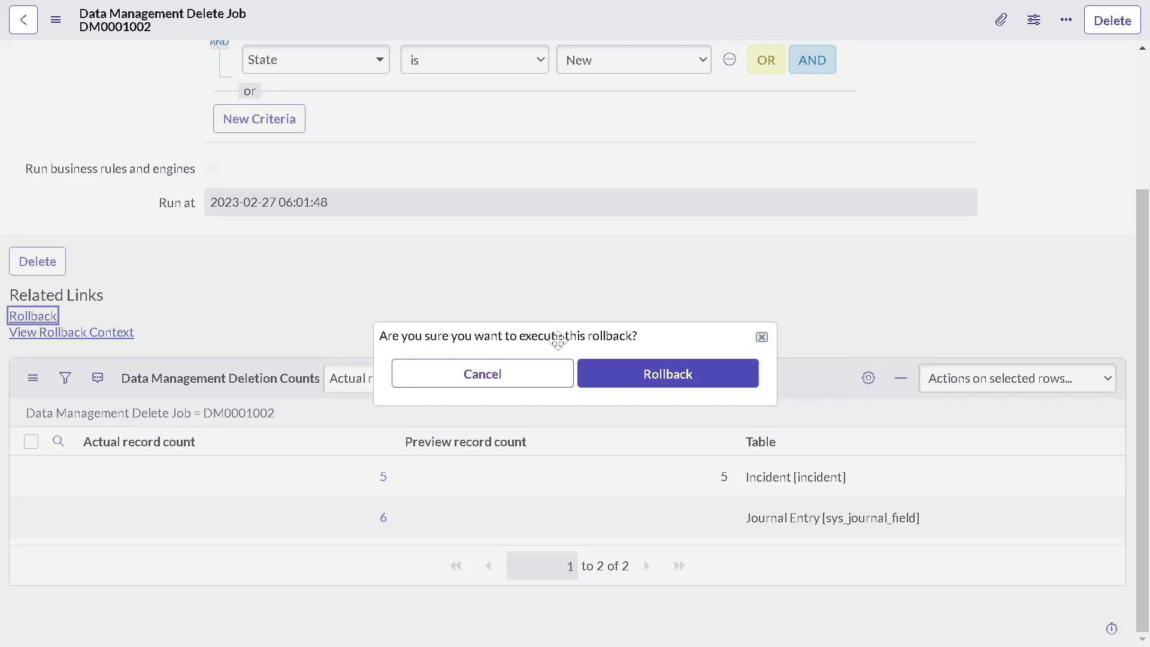
left_click(619, 385)
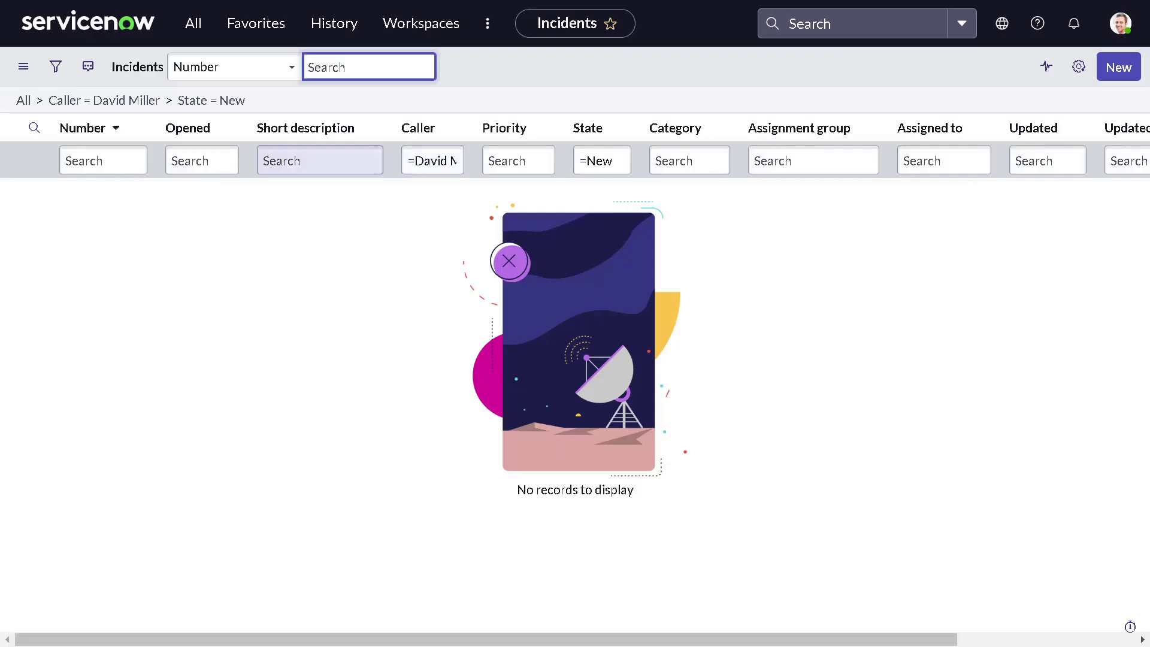
Rerun the caller's incidents list filtered to State = New so the five restored records reappear.
left_click(222, 102)
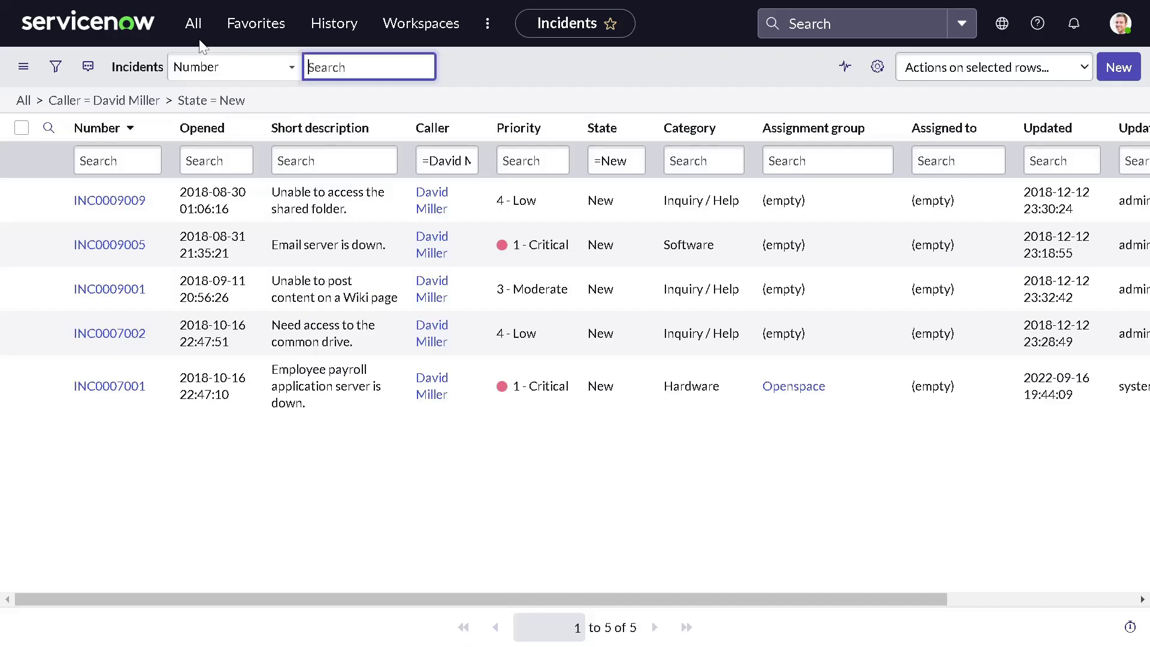
Filter the All menu for 'system da' and go to System Data Management > Update Jobs.
left_click(192, 33)
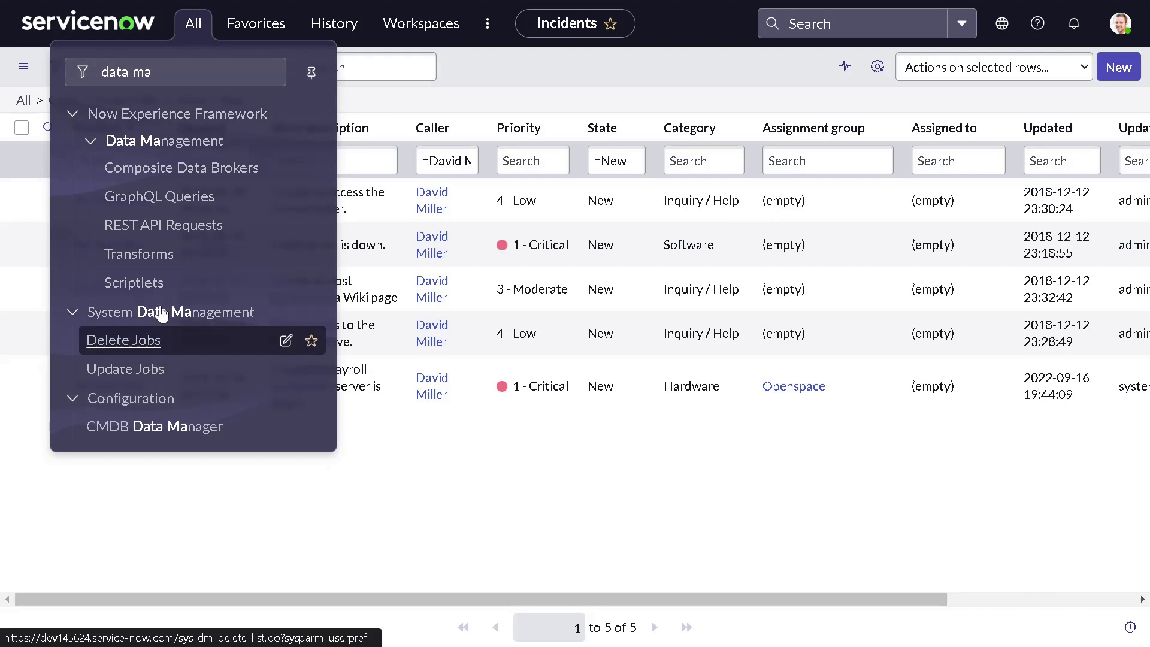
left_click_drag(154, 73, 61, 76)
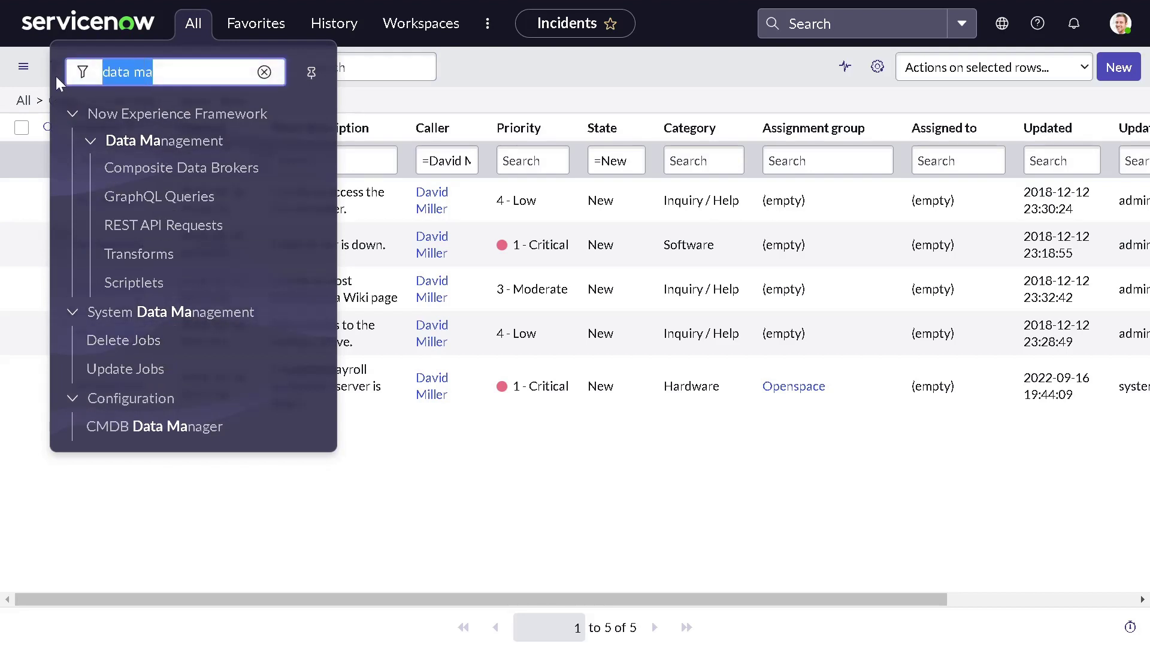
key("BackSpace")
type("syste")
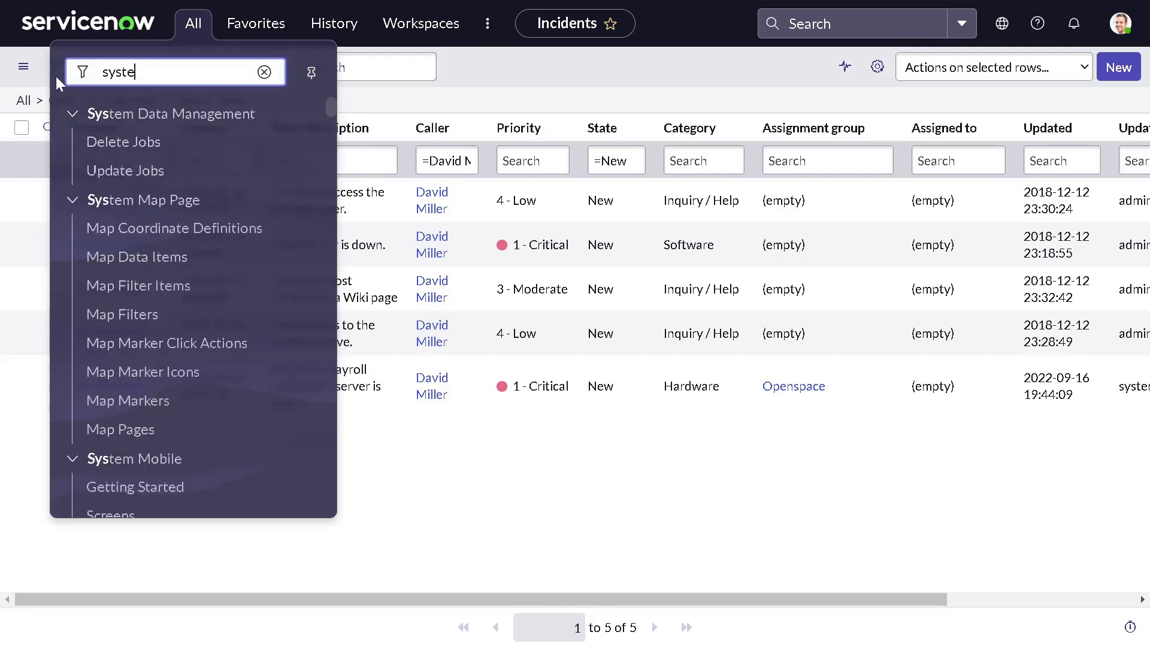
type("m da")
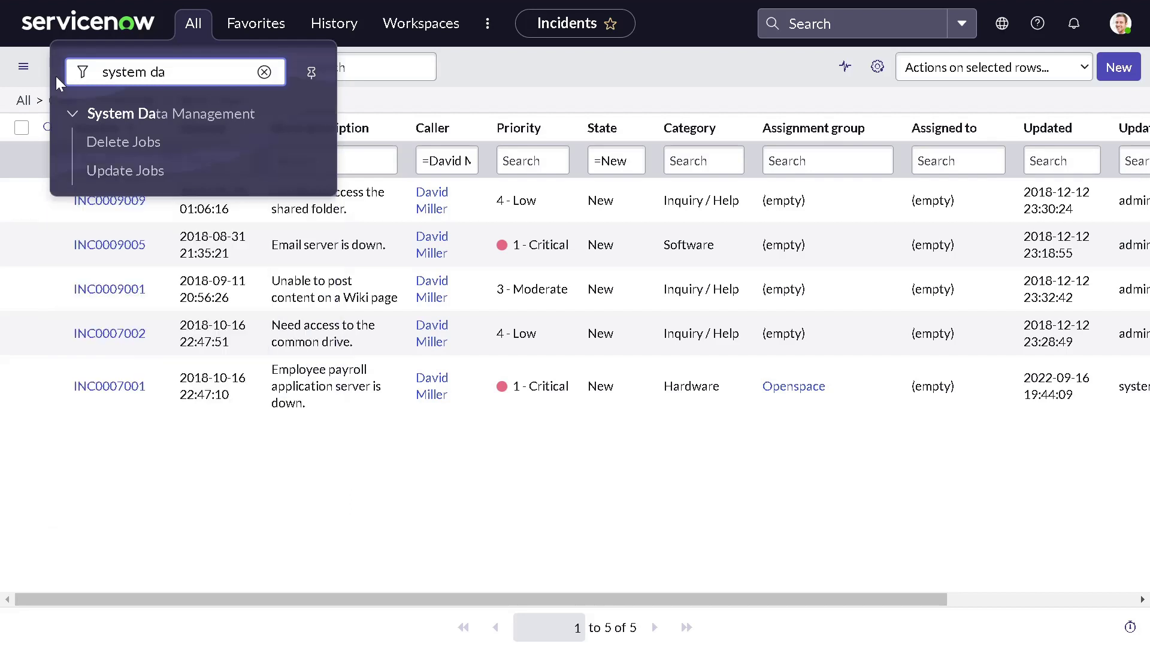
left_click(134, 174)
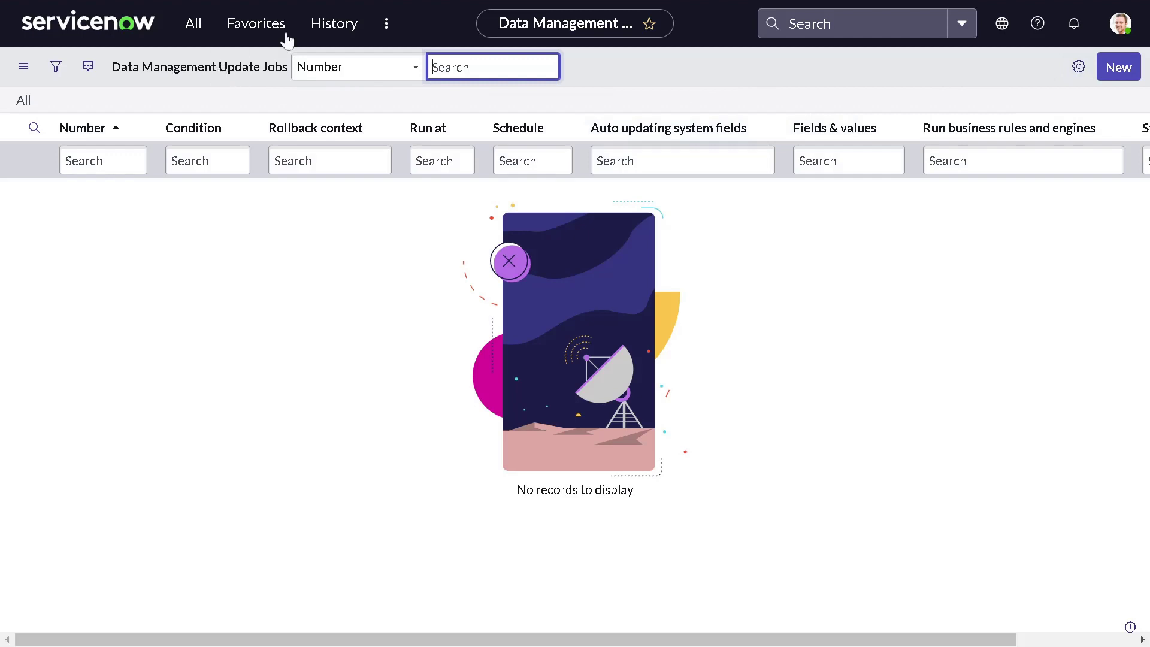
Create a new update job targeting the Incident [incident] table.
left_click(1106, 68)
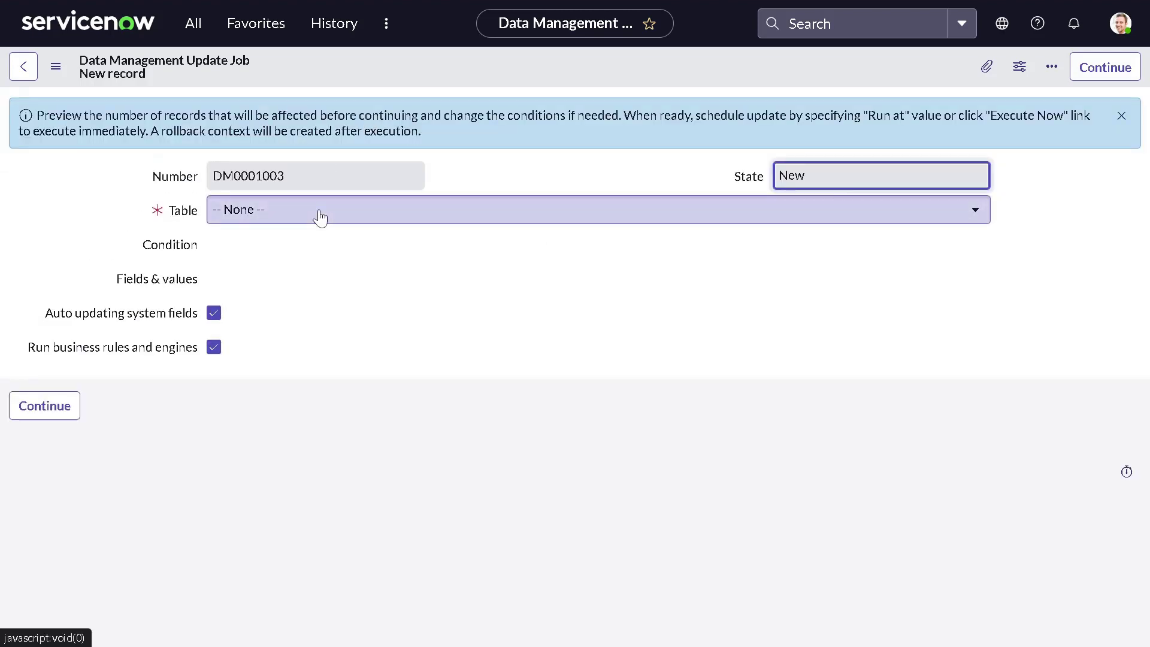
left_click(234, 215)
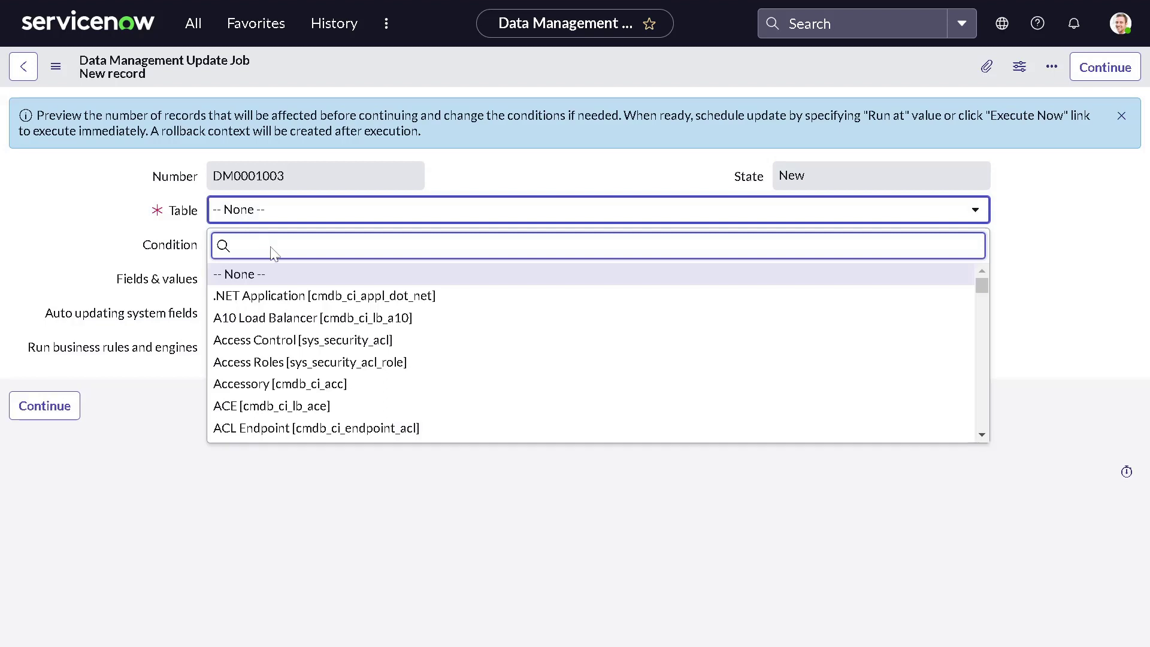
type("incide")
left_click(277, 277)
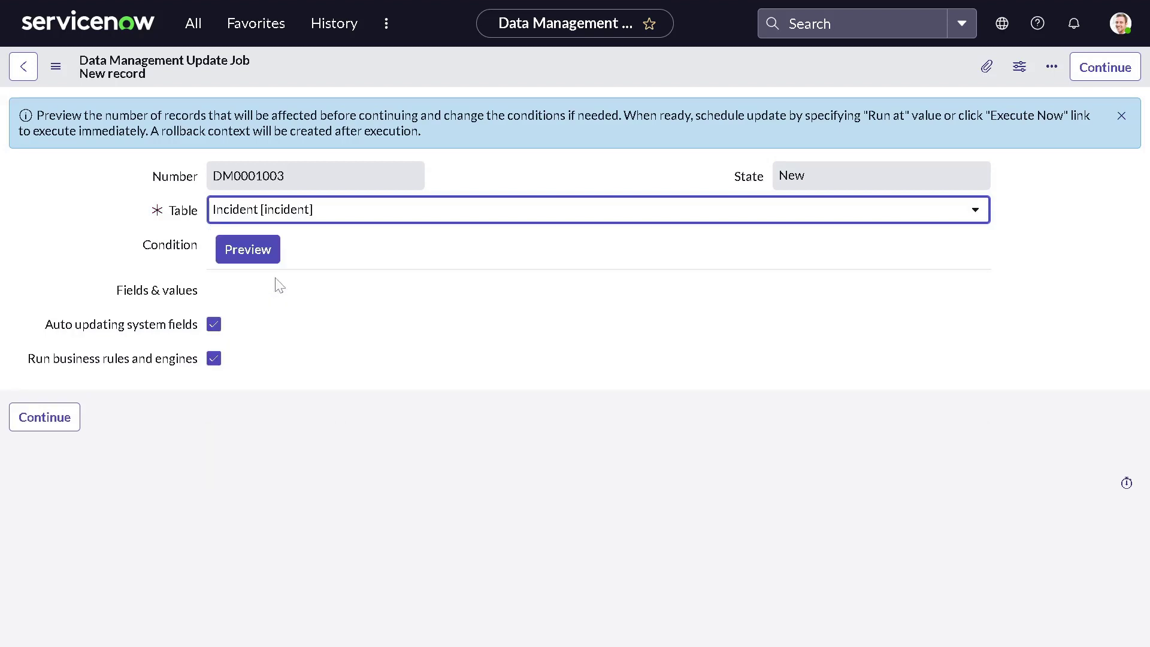
Add the job condition Caller is the chosen user.
left_click(277, 258)
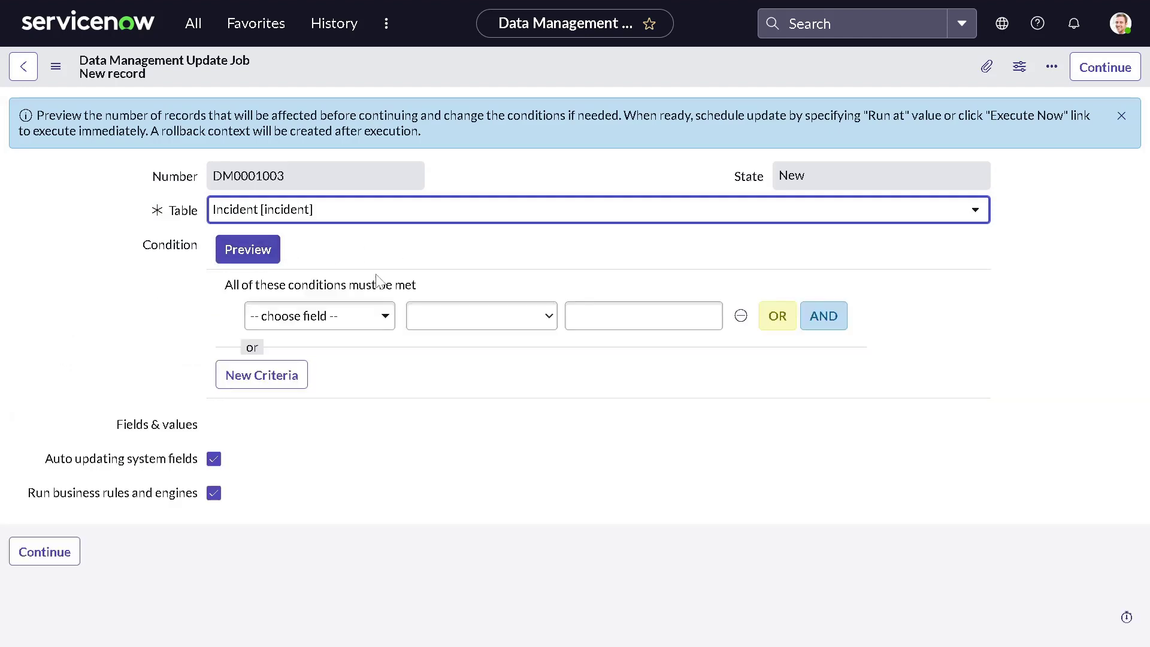
left_click(349, 321)
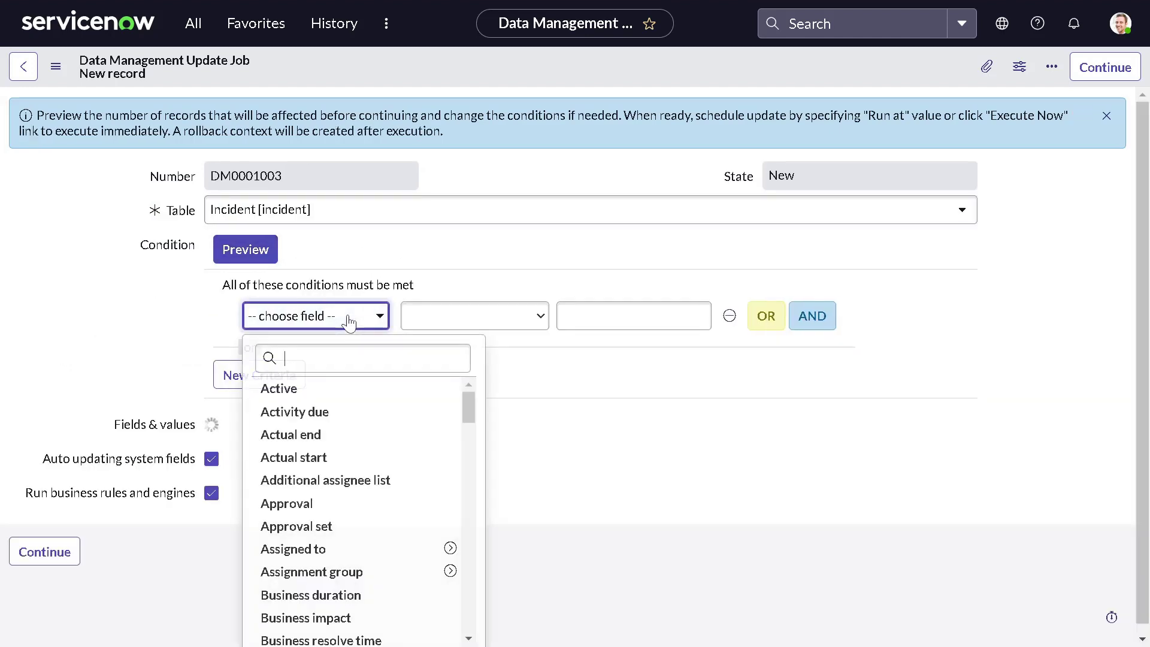
type("call")
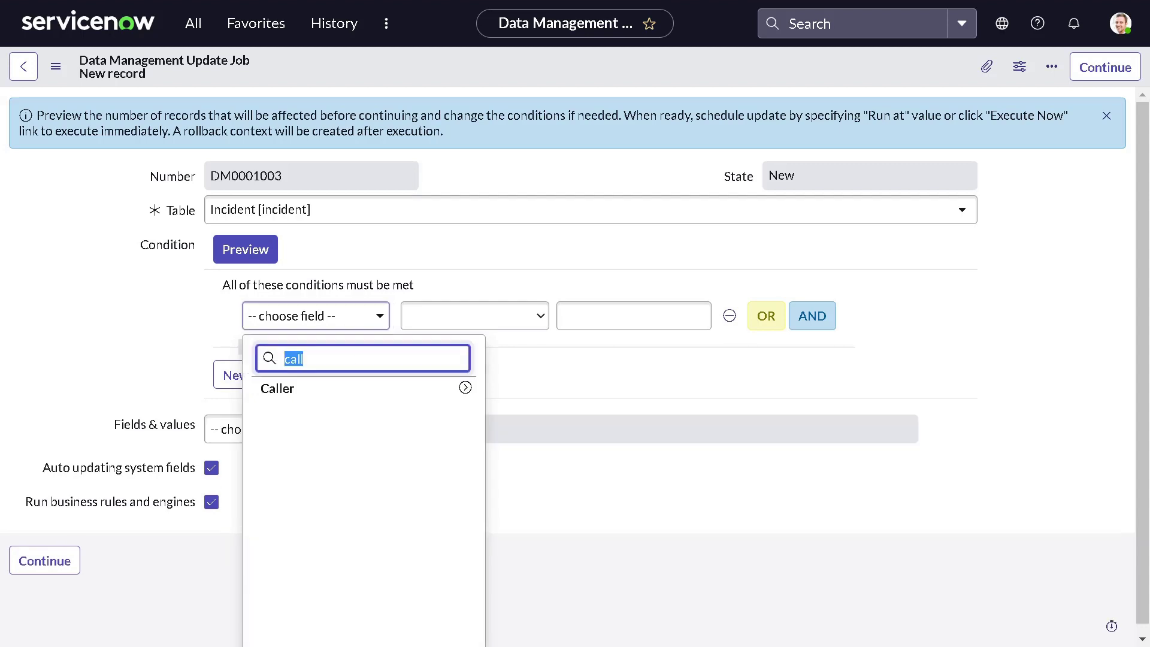
left_click(327, 406)
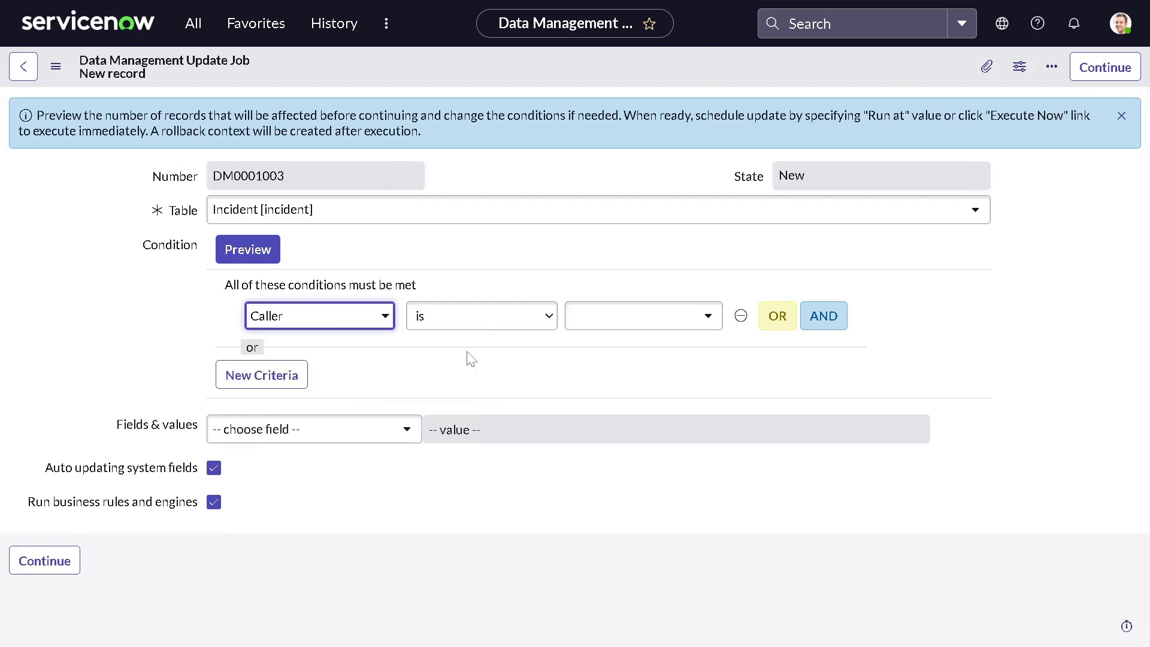
left_click(652, 326)
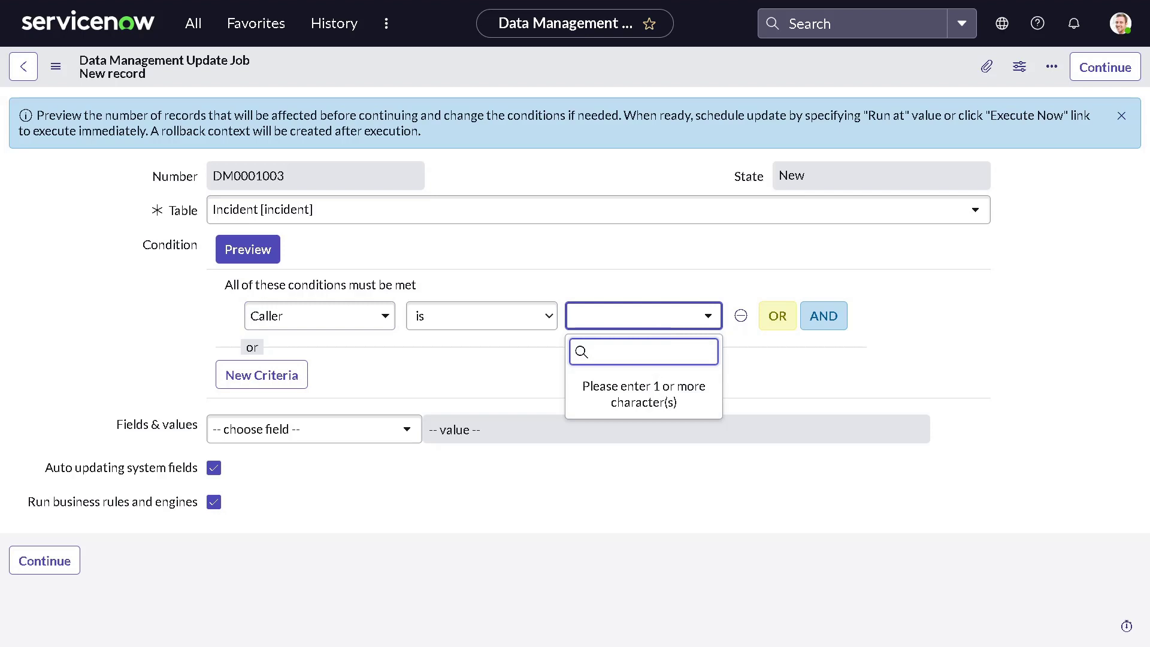
type("davi")
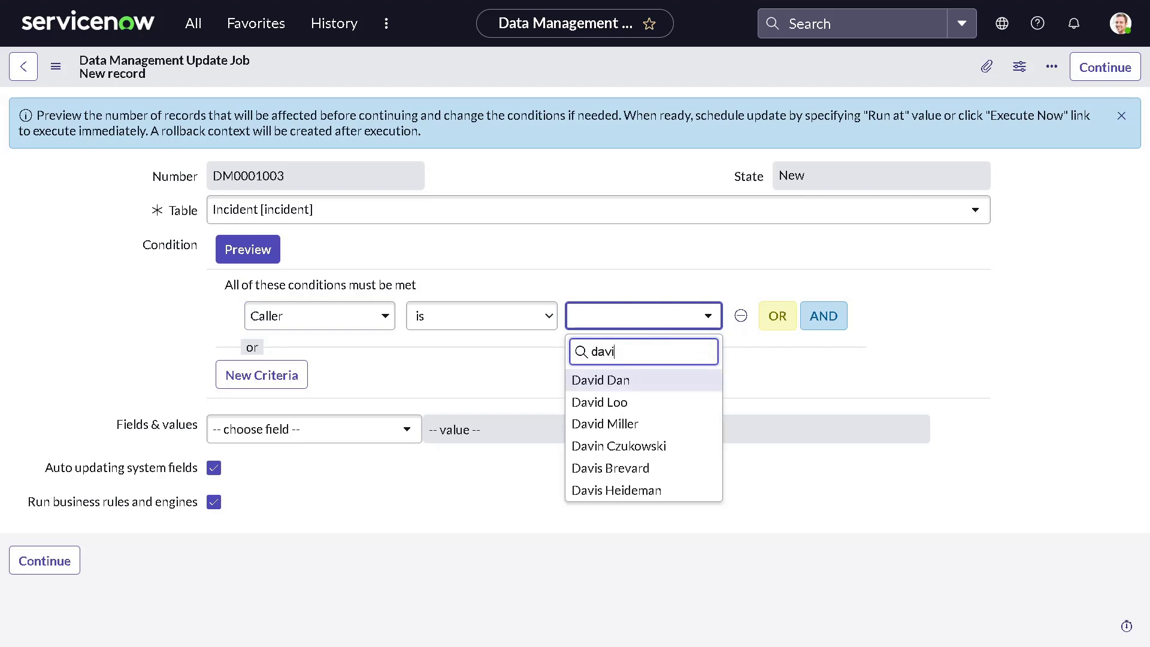
left_click(630, 424)
Add a second AND condition on State is New.
left_click(824, 316)
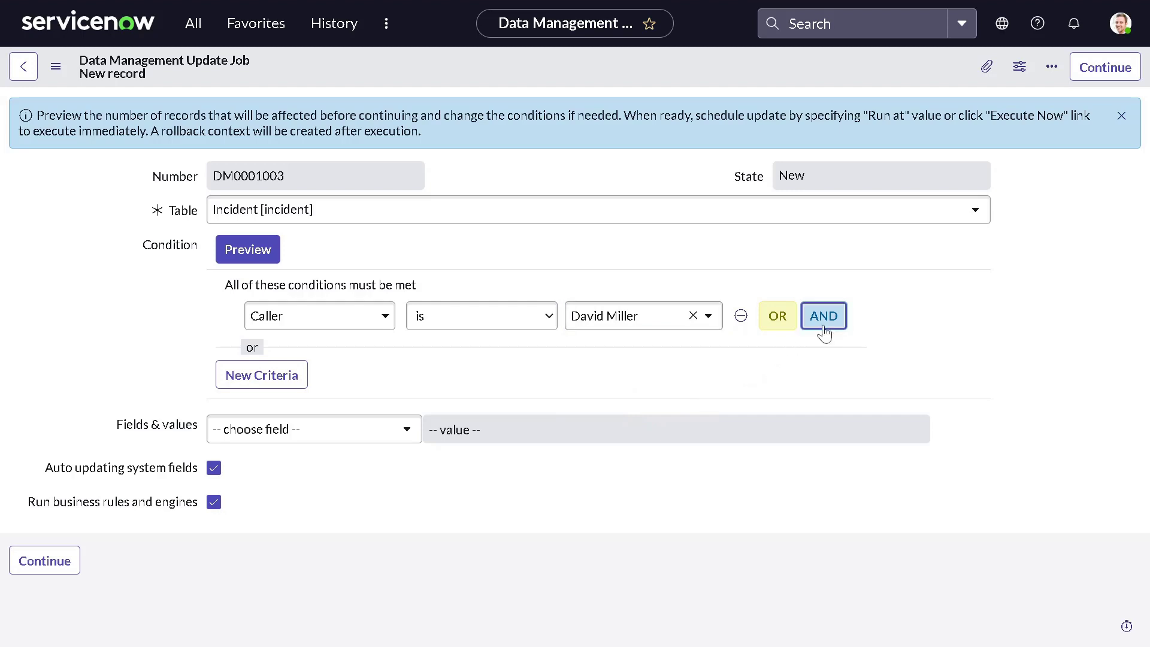
left_click(352, 365)
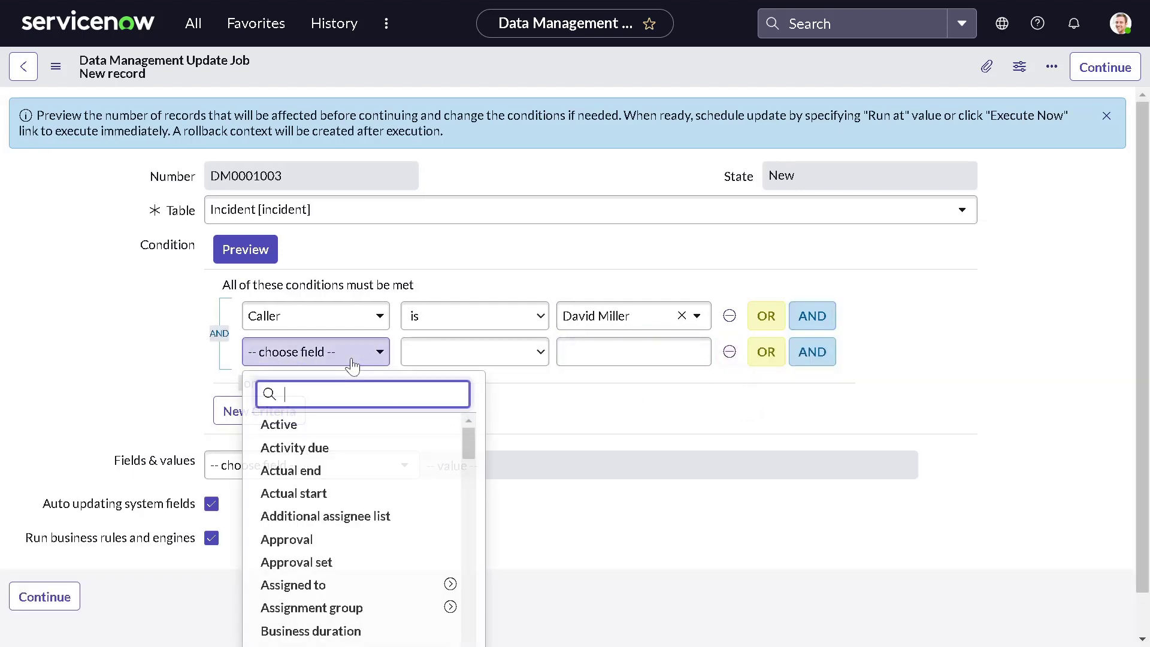
type("state")
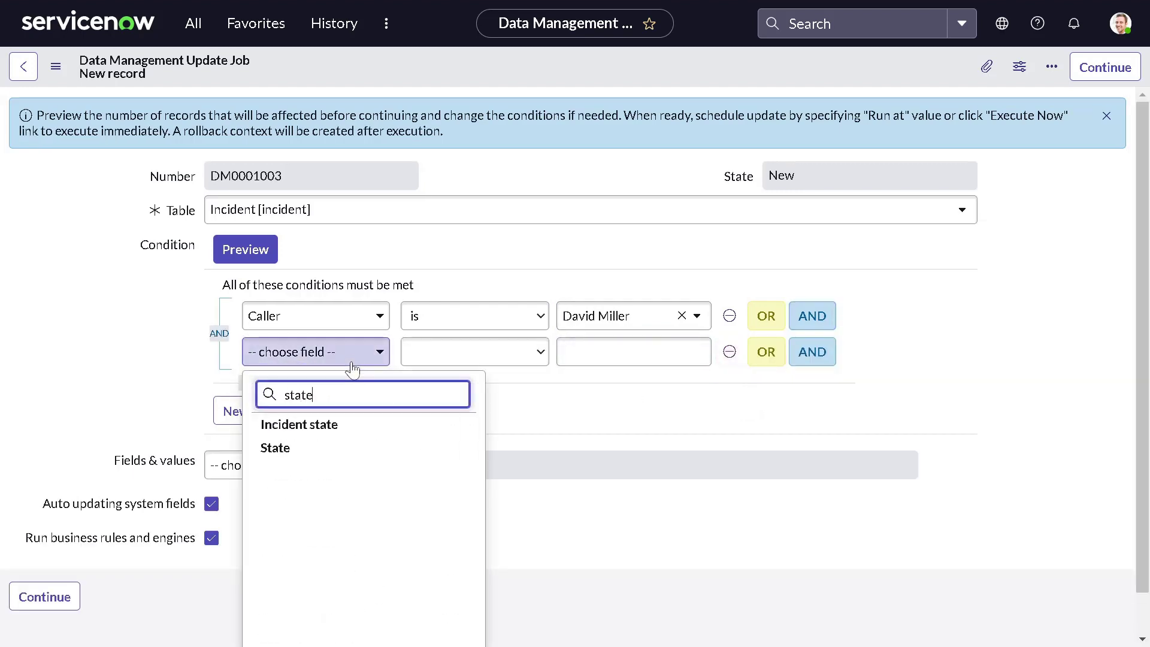
left_click(359, 458)
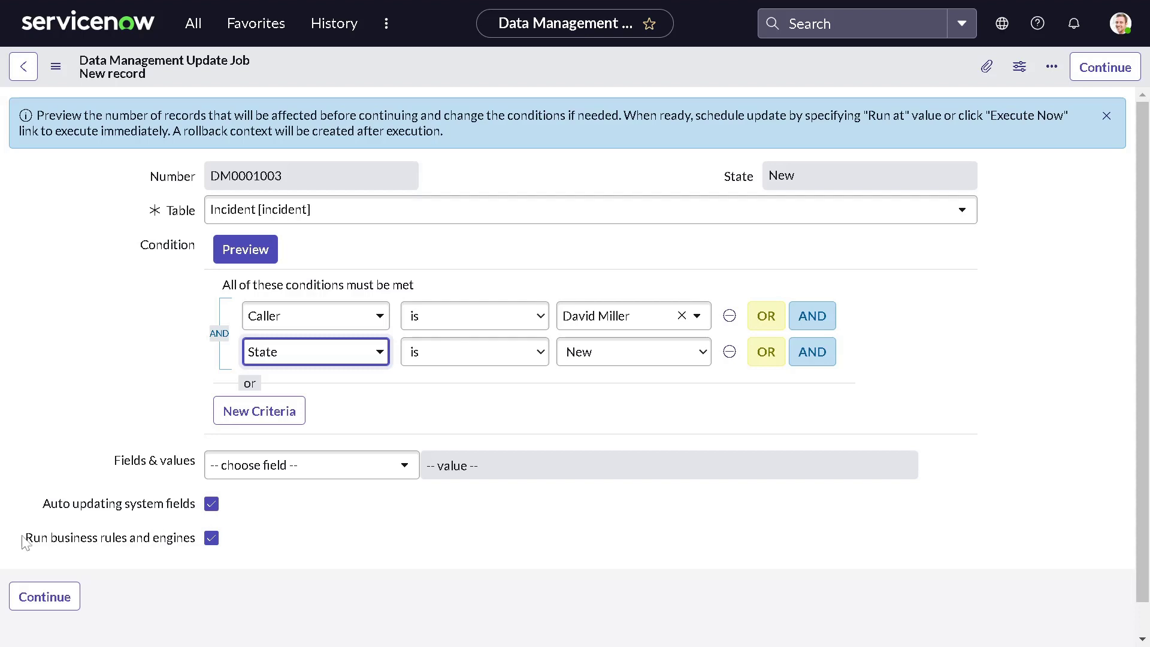
left_click_drag(44, 505, 168, 504)
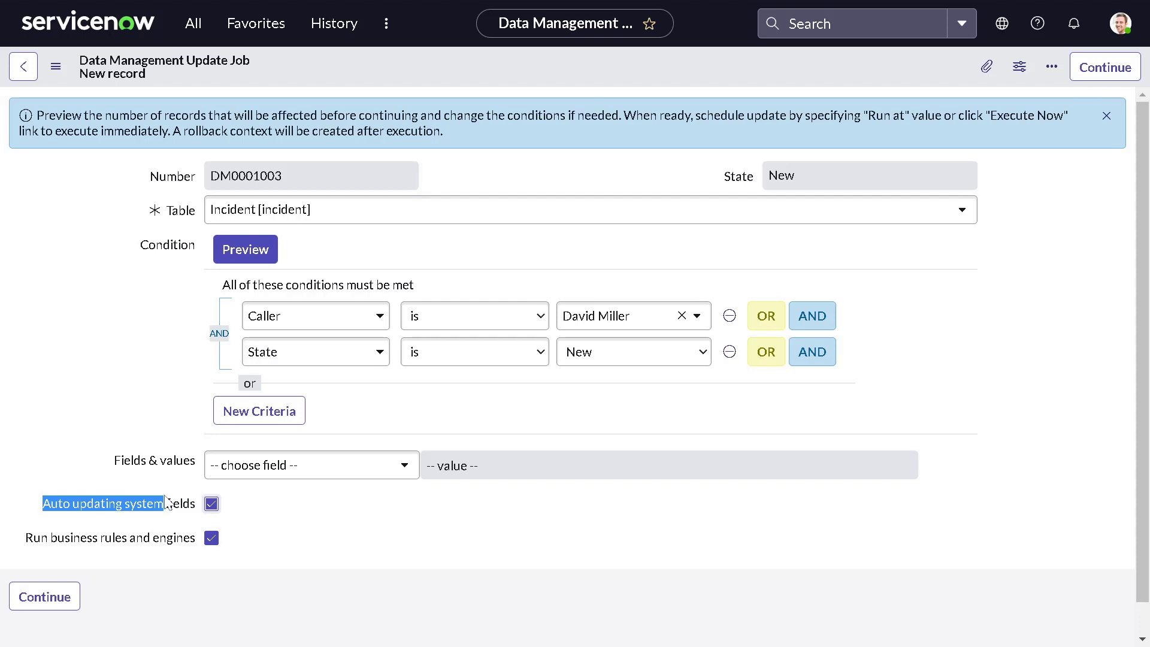
Disable running business rules and engines, and set the State field to In Progress.
left_click(209, 539)
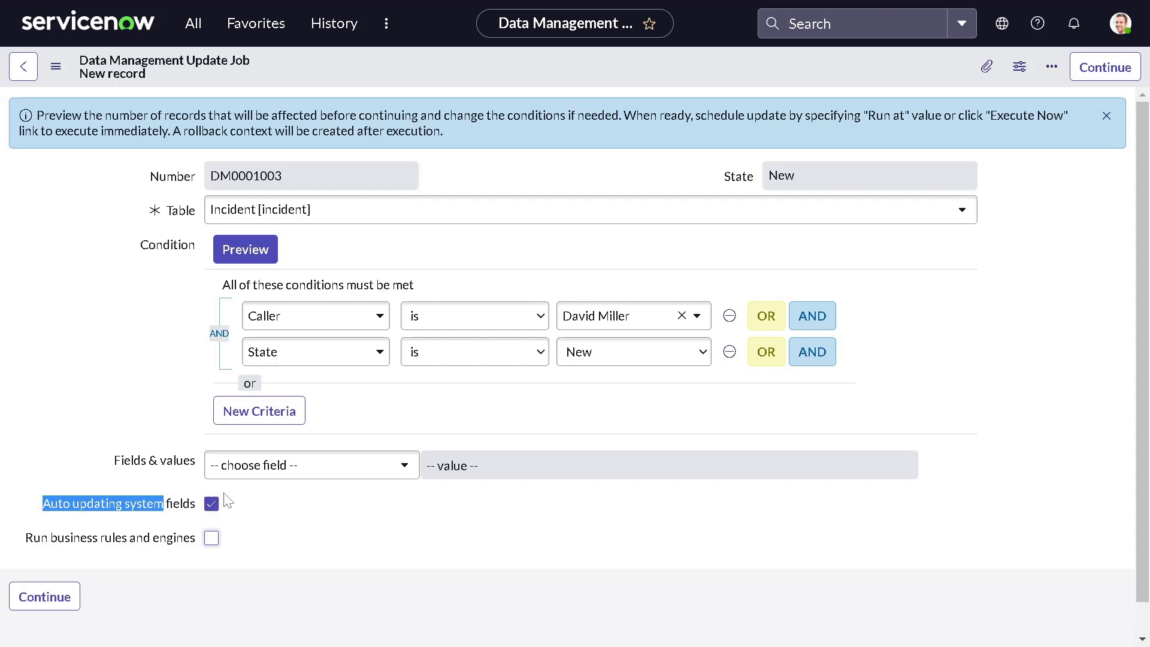
left_click(285, 462)
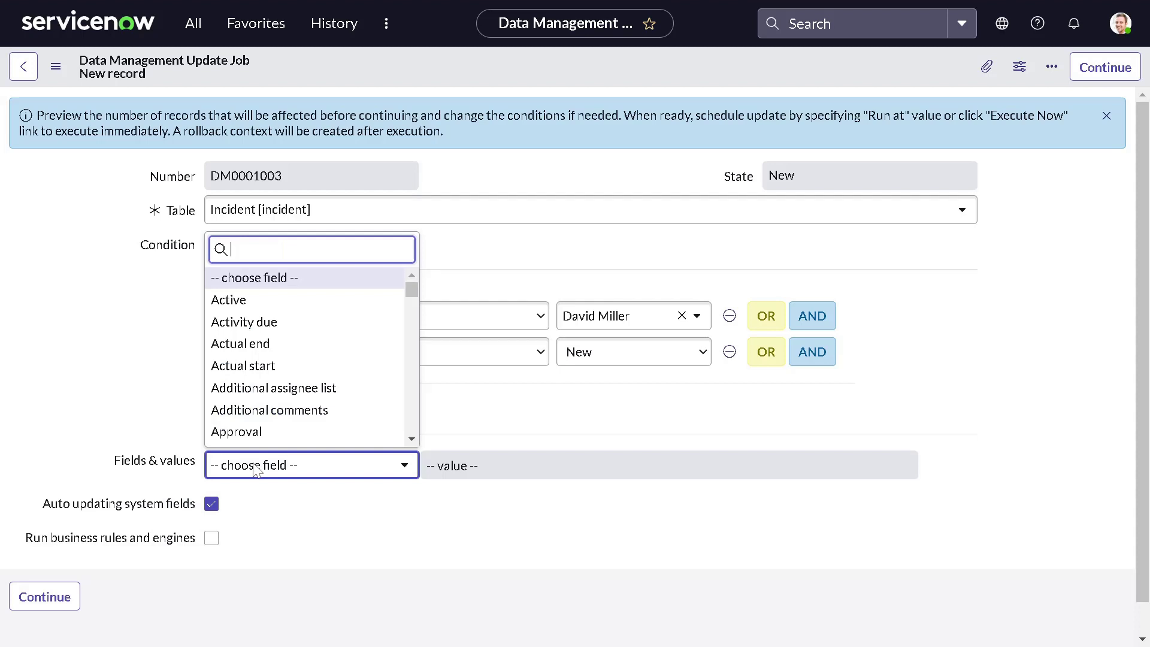
type("stat")
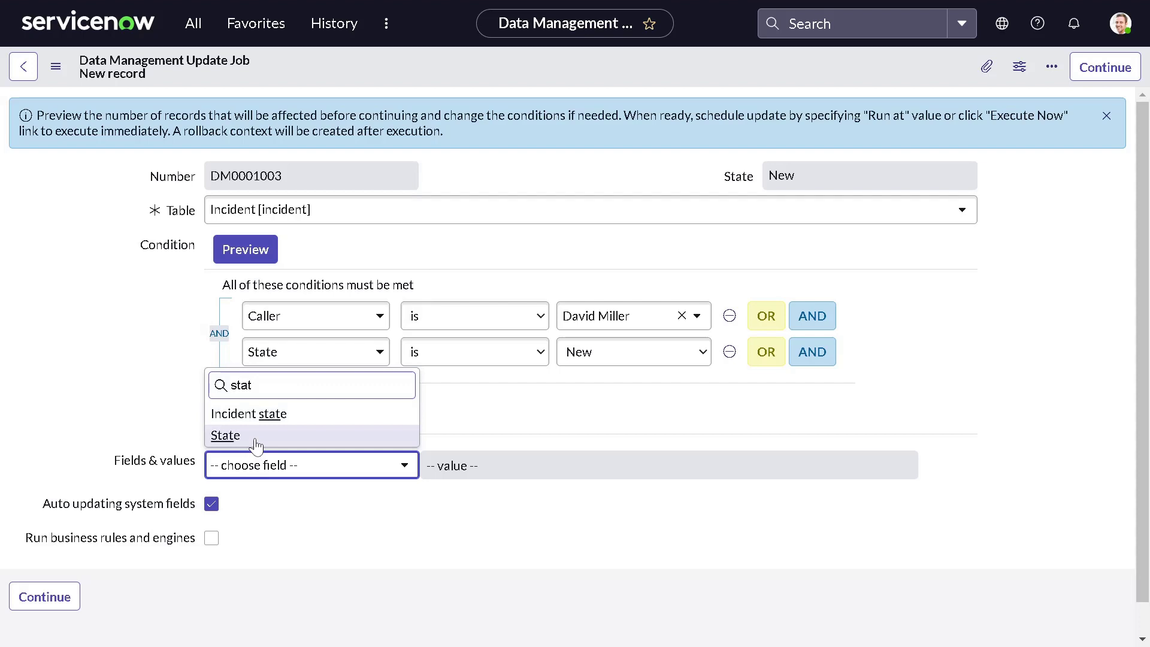
left_click(412, 439)
left_click(479, 479)
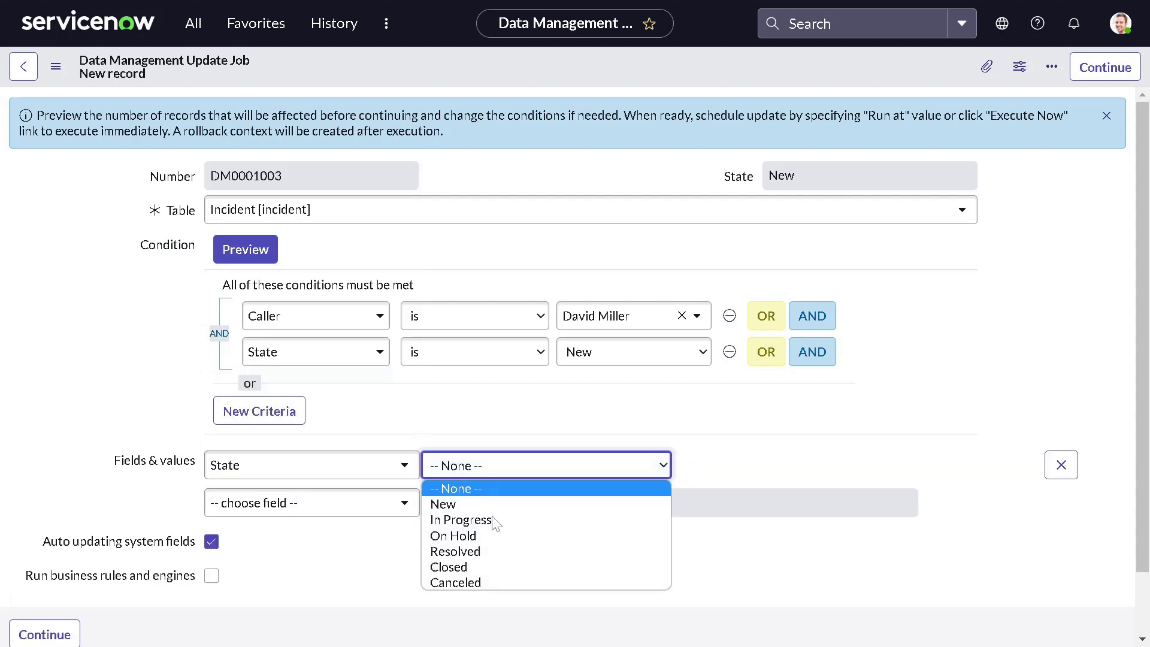
left_click(500, 518)
Add Assignment group as a second field to update.
left_click(332, 508)
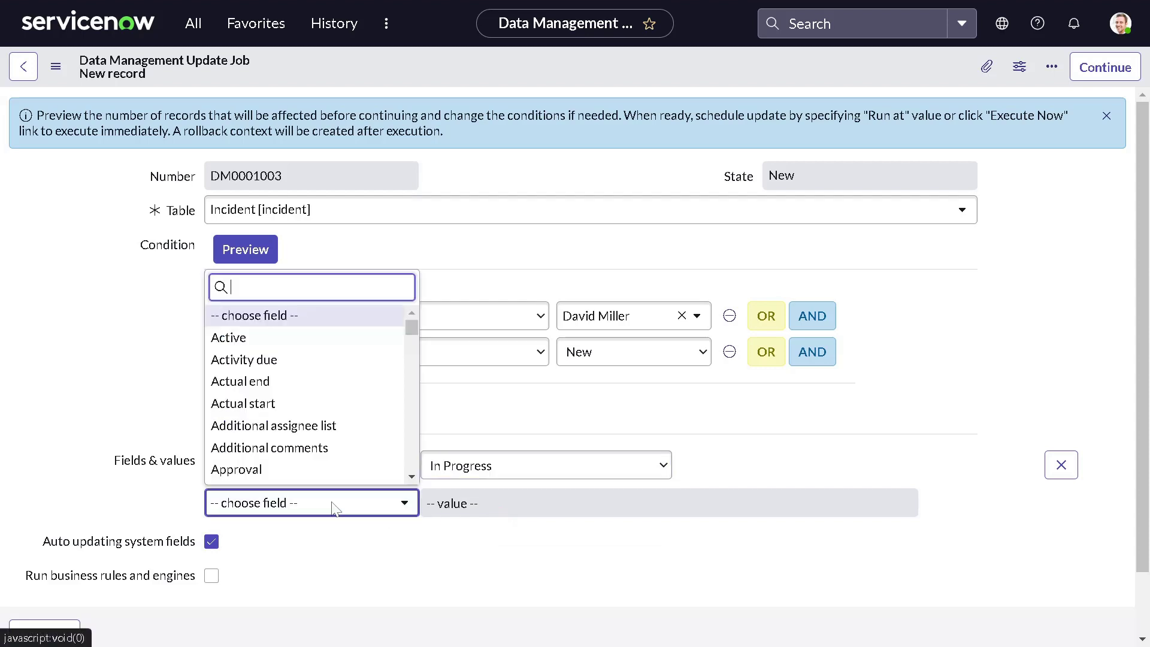
type("ass")
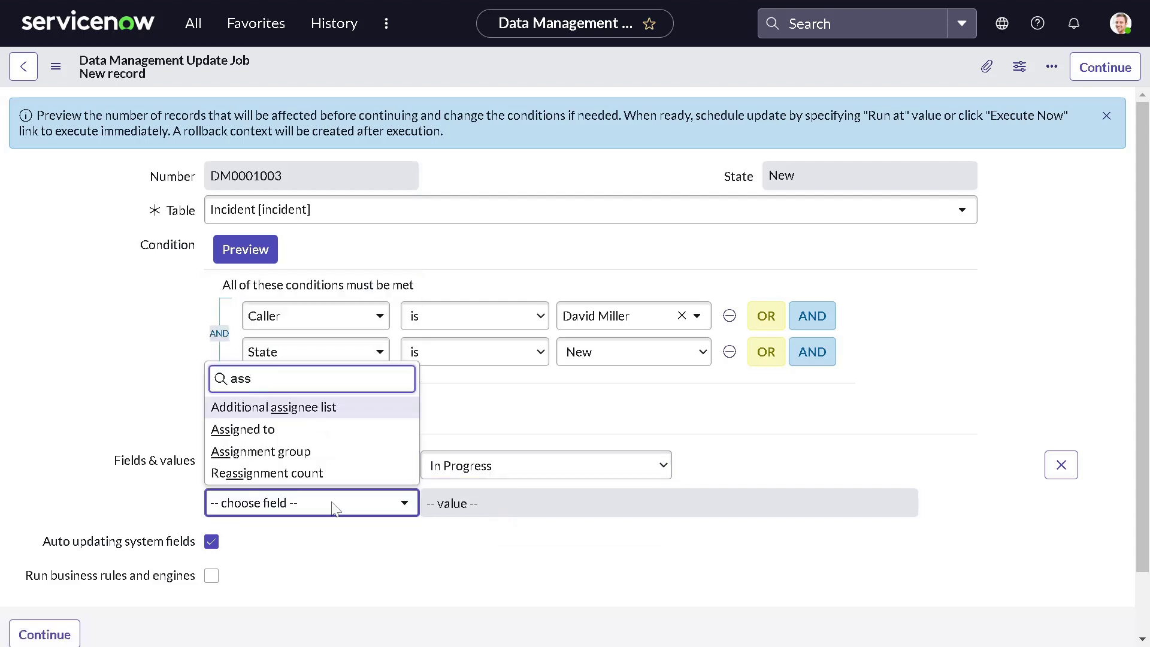
left_click(331, 452)
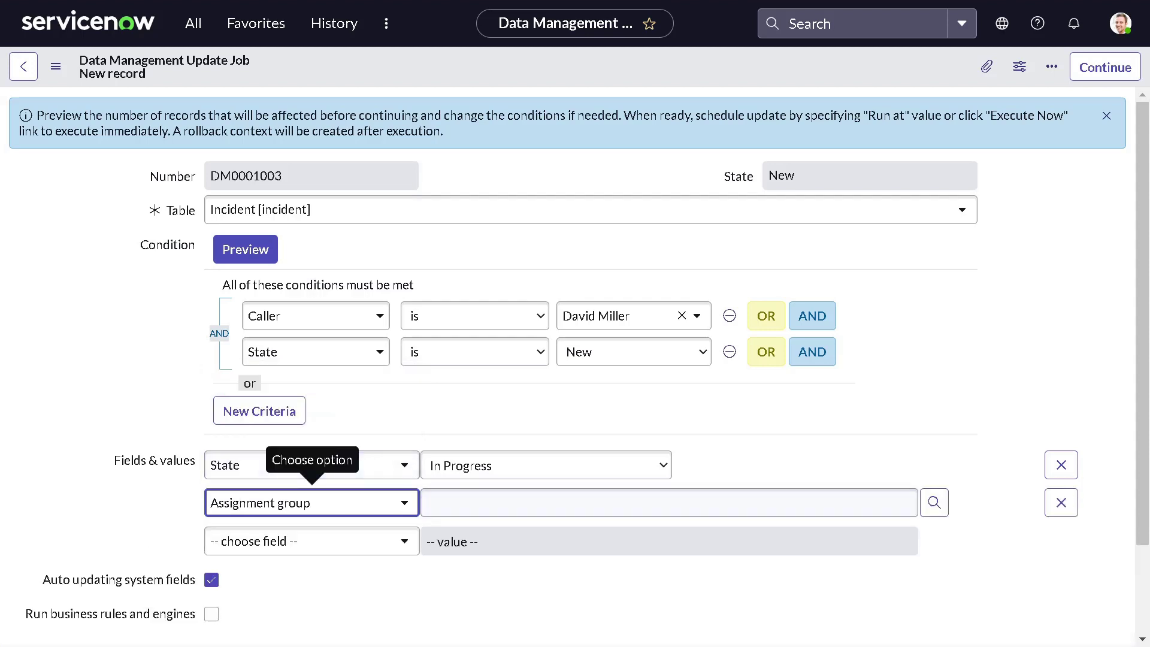
Pick Hardware from the Groups lookup as the new Assignment group value.
left_click(937, 501)
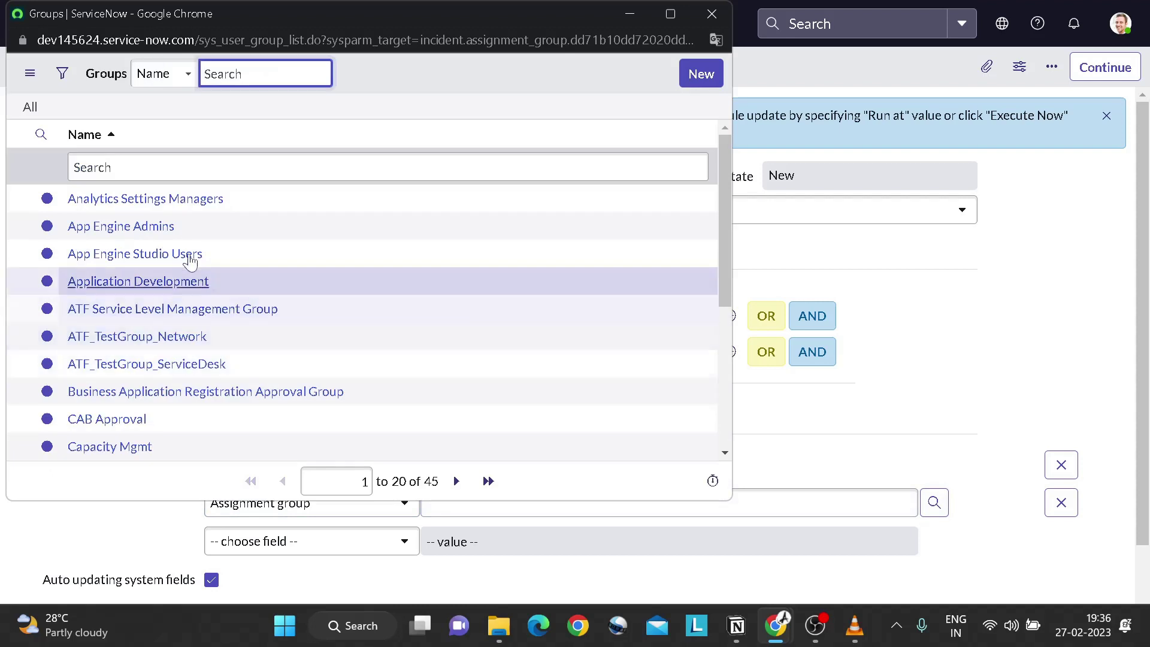
scroll(169, 283, "down", 1)
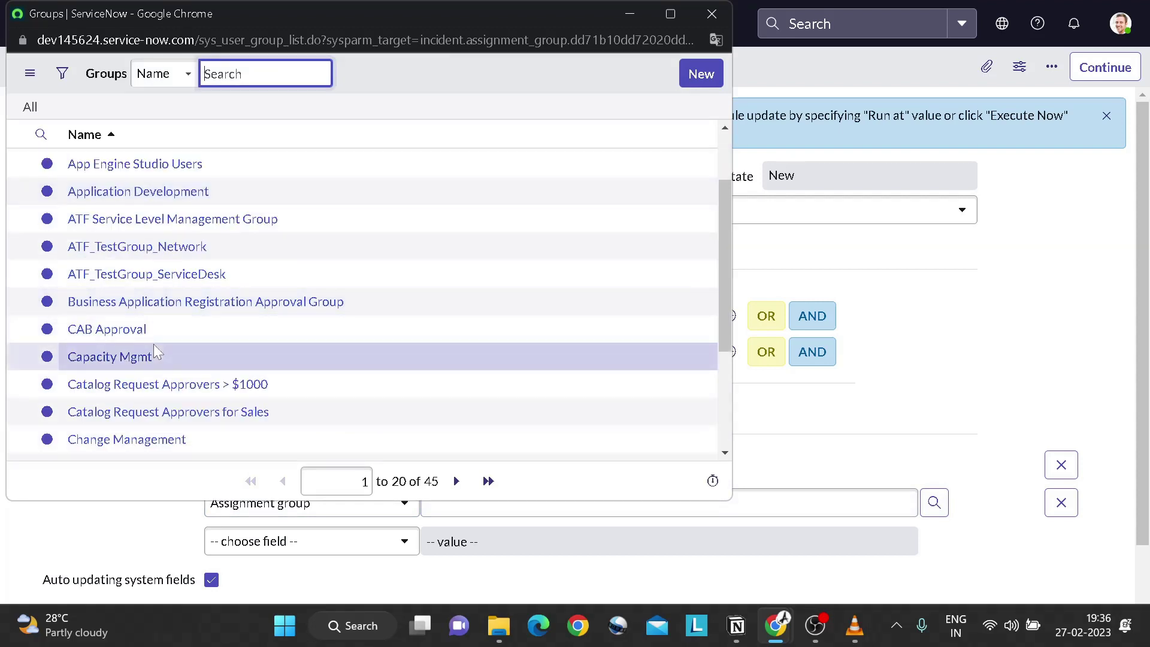
scroll(155, 350, "down", 3)
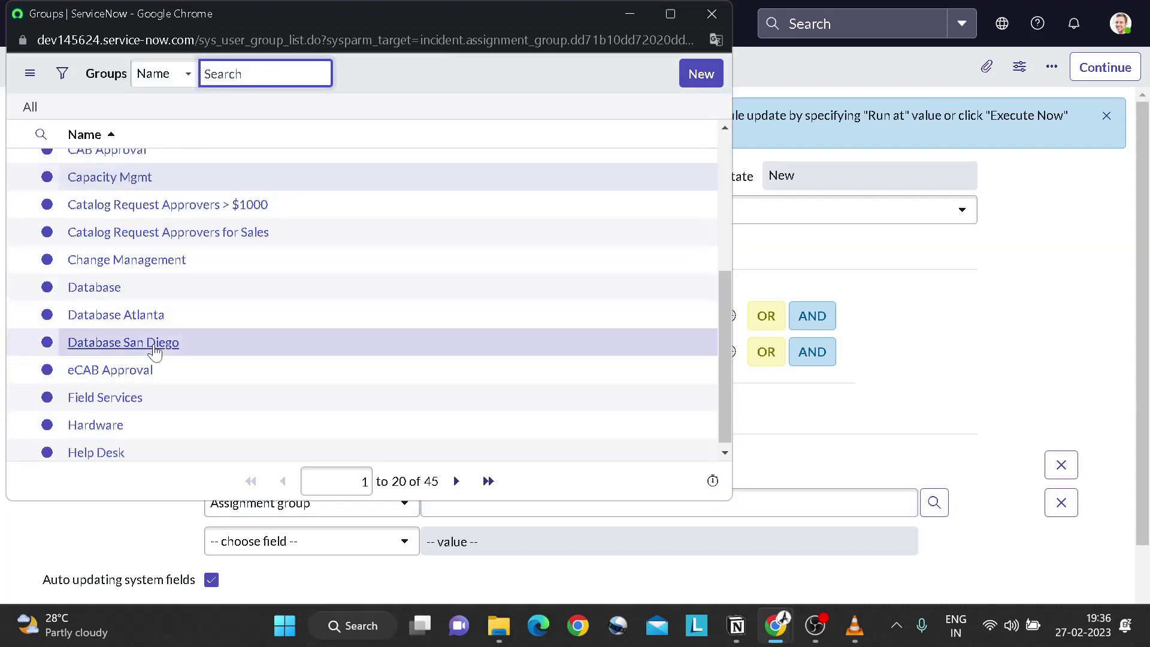
left_click(121, 429)
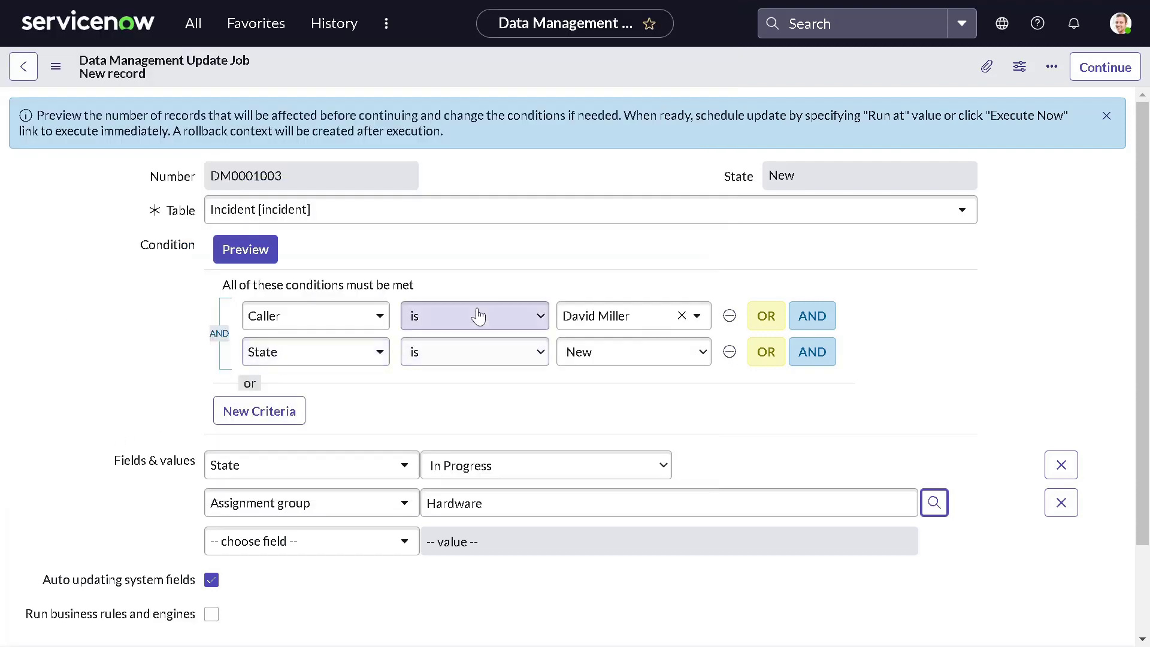
scroll(477, 315, "down", 2)
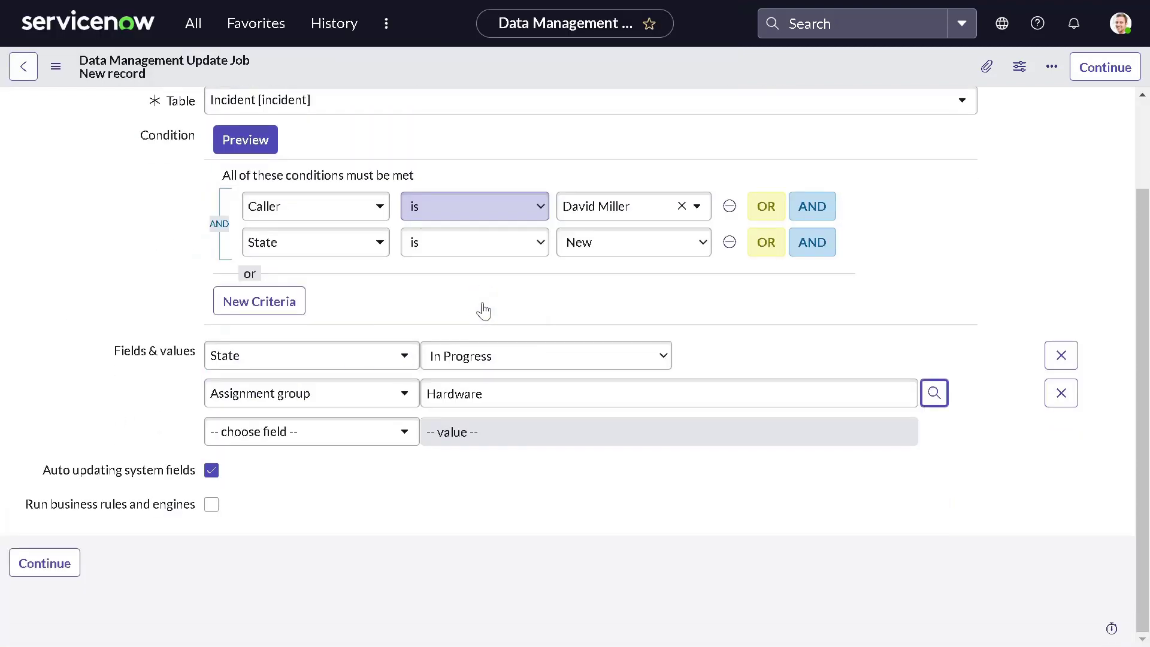
right_click(448, 61)
Save update job DM0001003 and review its saved conditions and Fields & values.
left_click(462, 72)
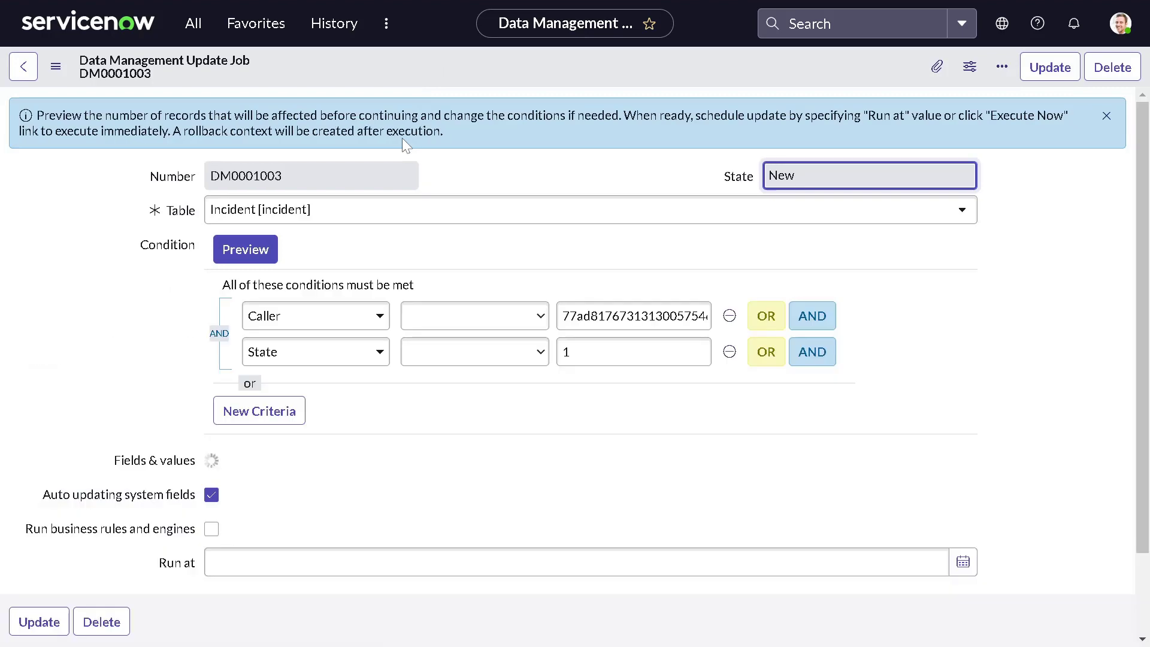
scroll(426, 344, "down", 2)
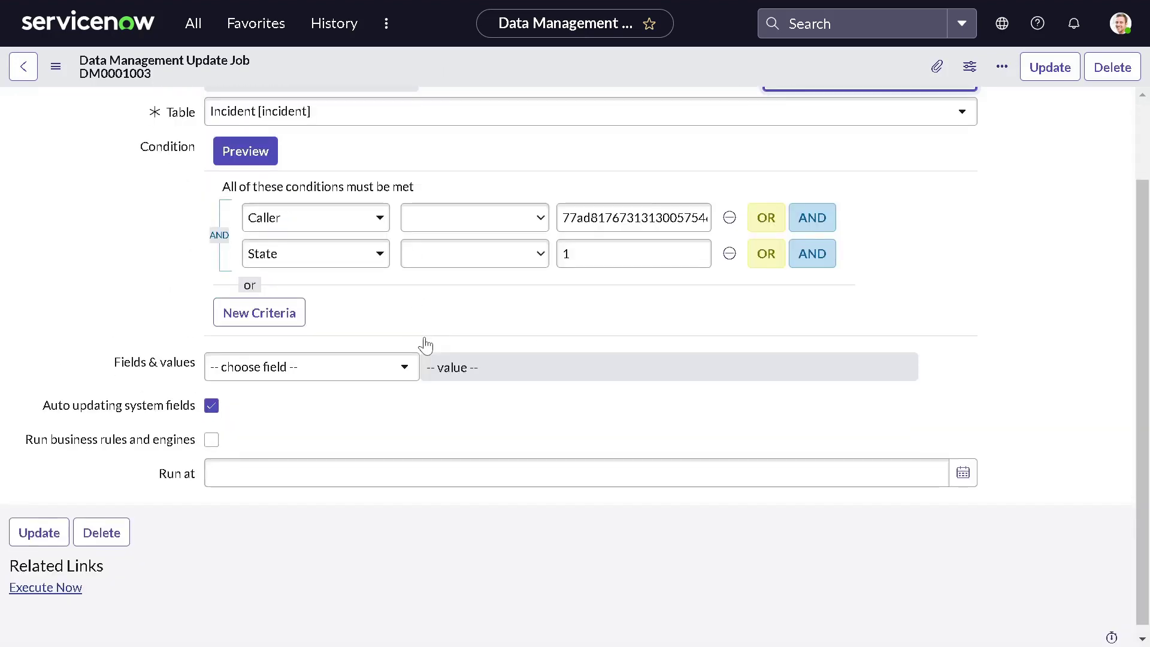
scroll(428, 344, "down", 2)
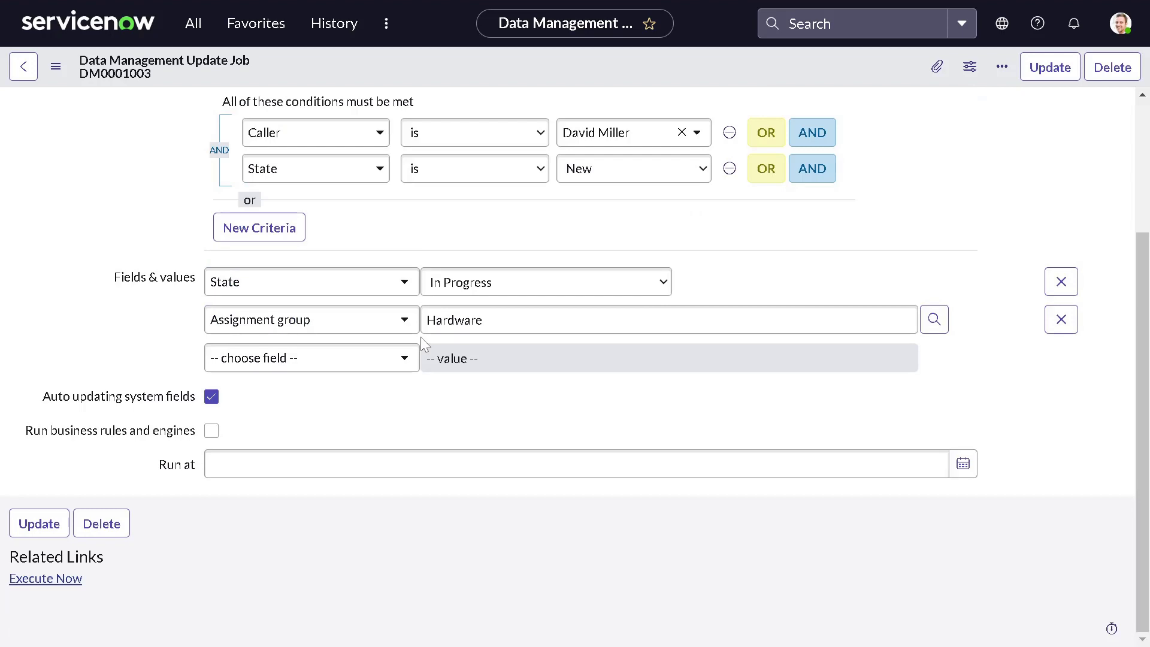
scroll(423, 343, "up", 4)
scroll(423, 344, "down", 4)
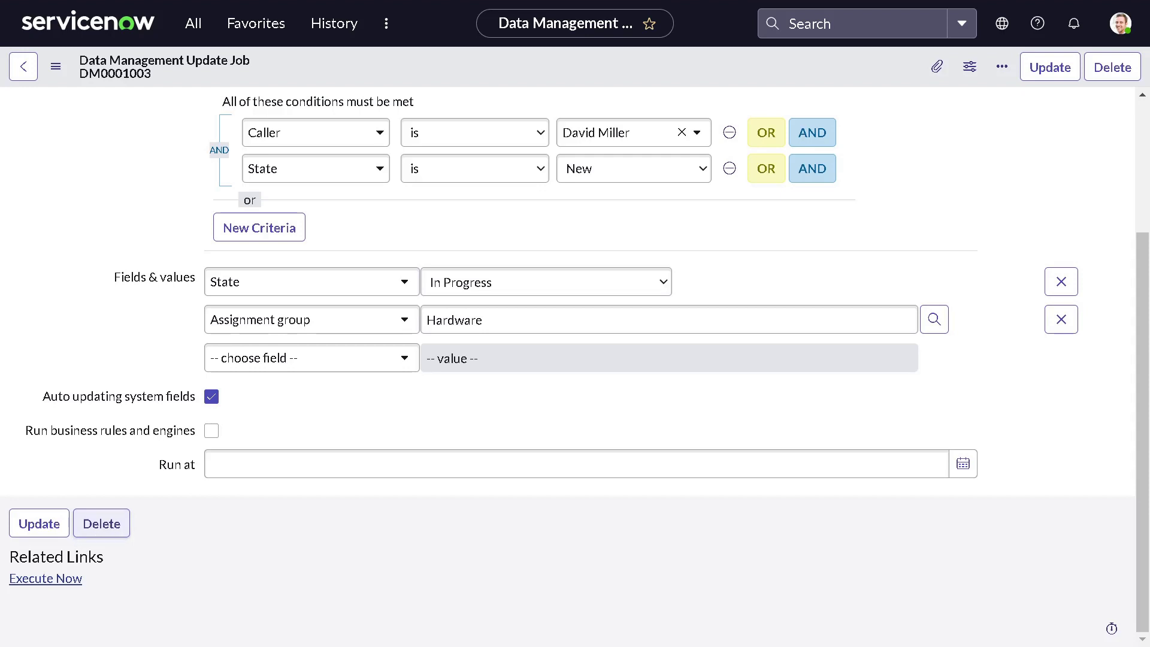
Execute update job DM0001003 now, proceeding past the warning to update all matching incidents.
left_click(67, 589)
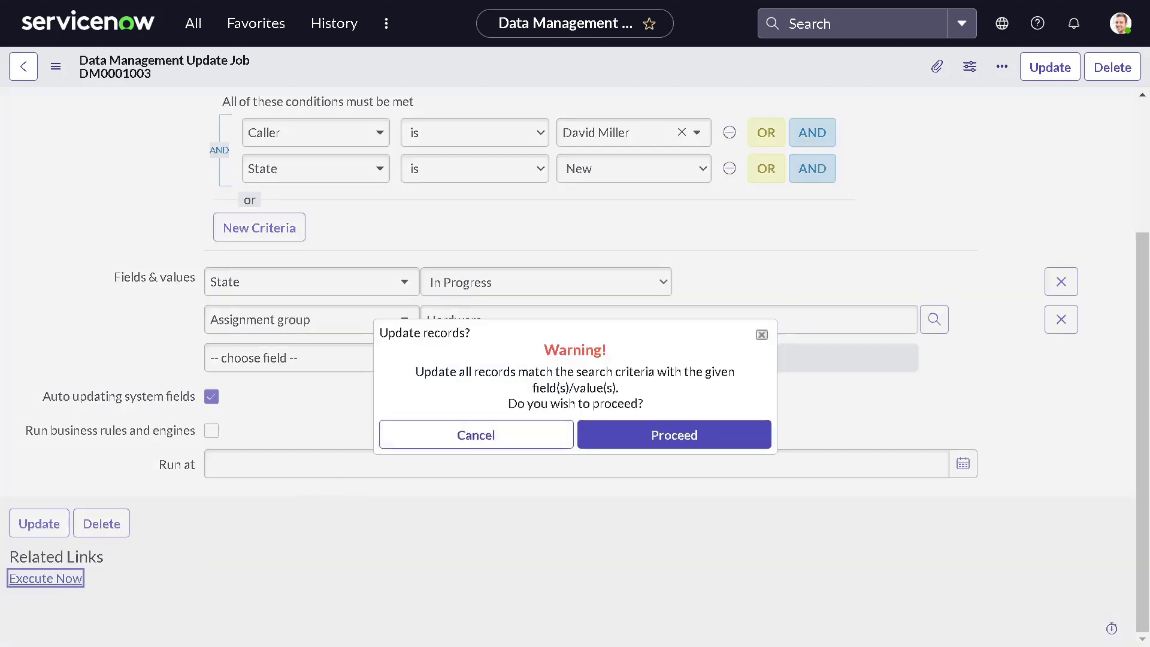
left_click(633, 448)
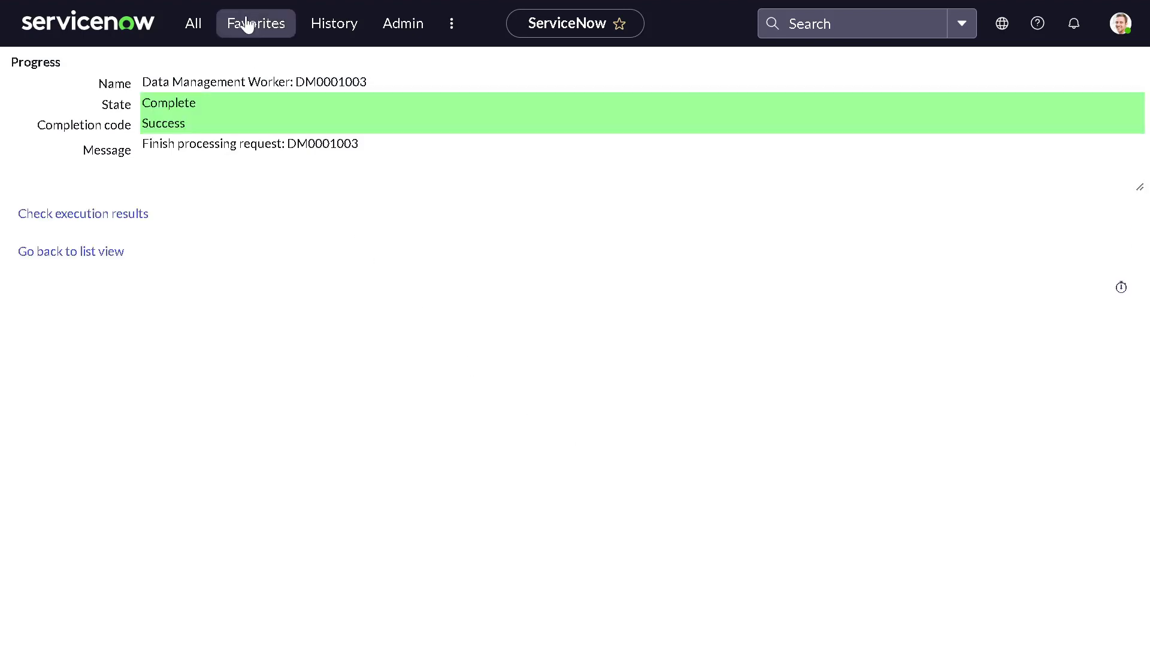
left_click(349, 21)
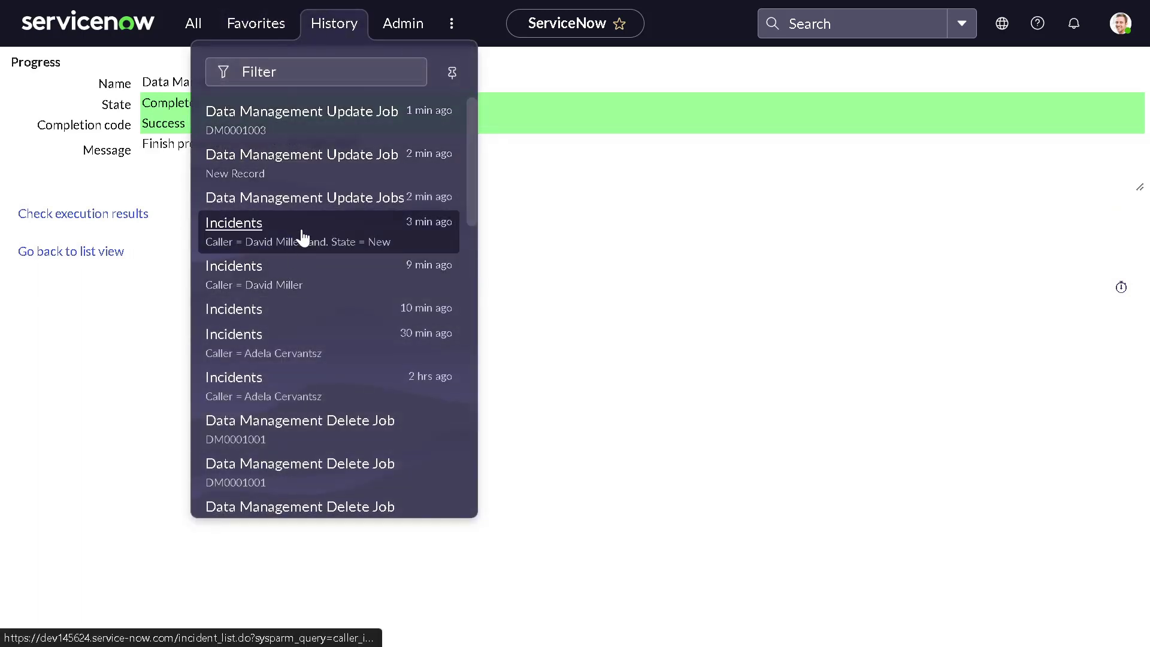
Refilter the caller's incidents list from State New to State In Progress.
left_click(301, 237)
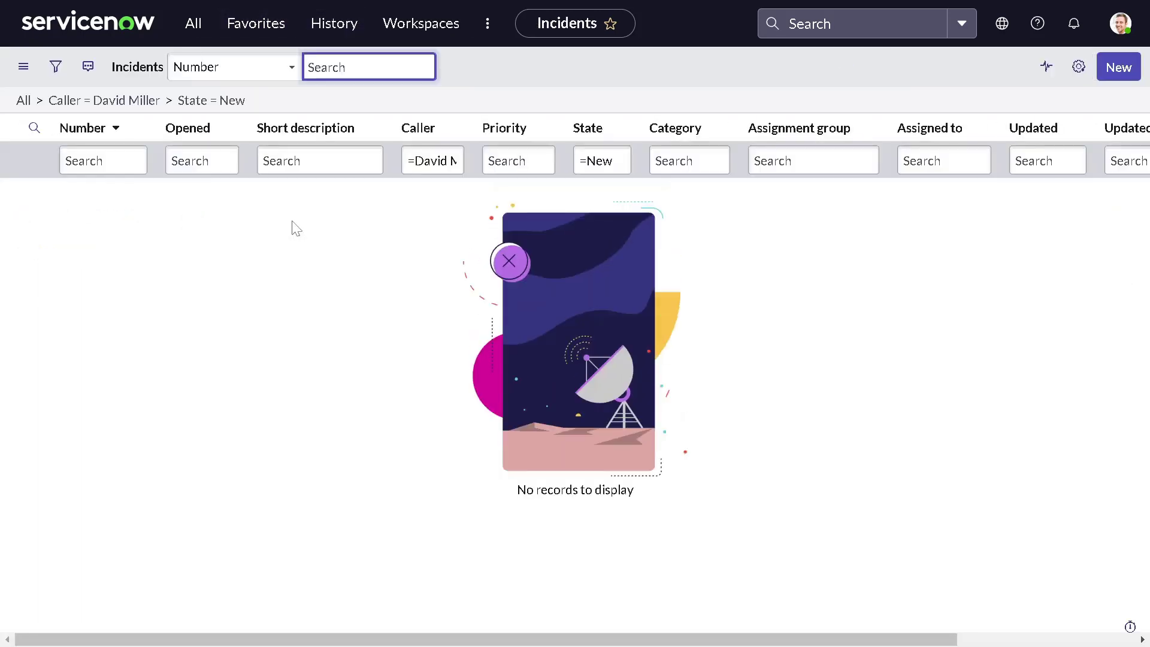
left_click(218, 106)
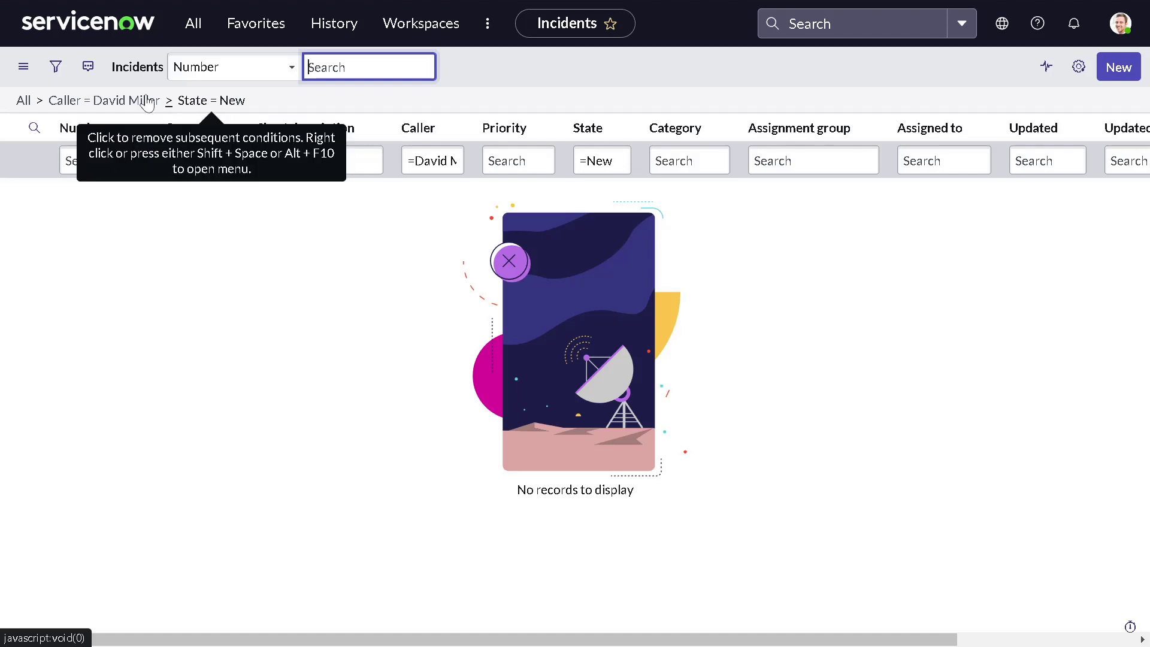
left_click(51, 69)
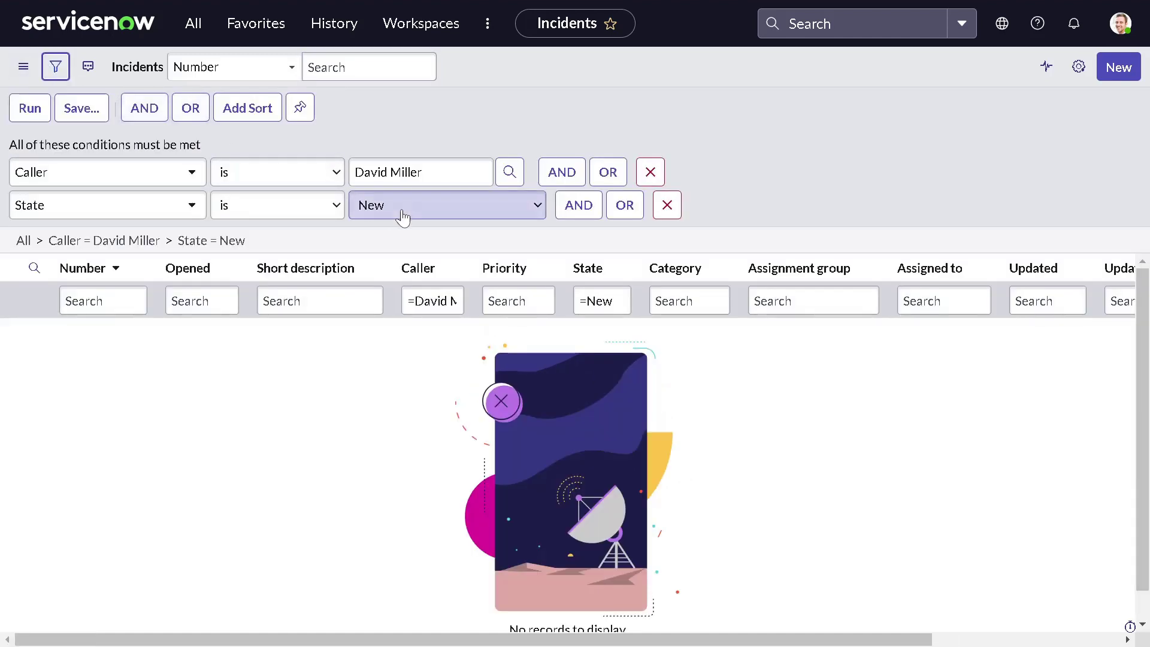
left_click(398, 206)
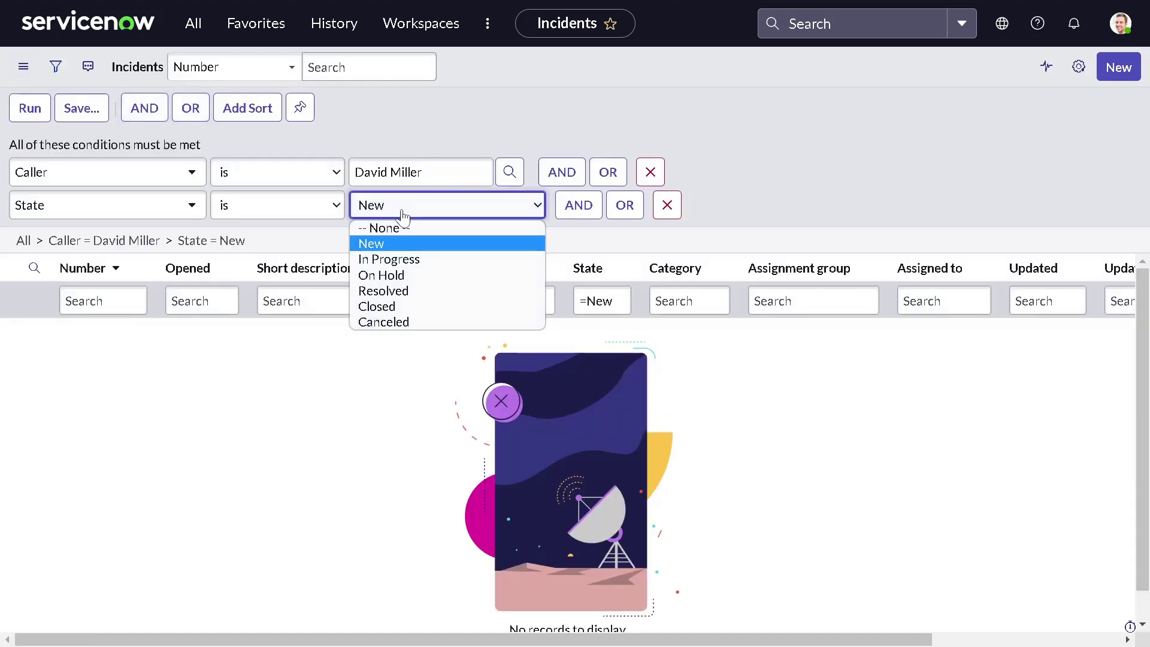
left_click(405, 261)
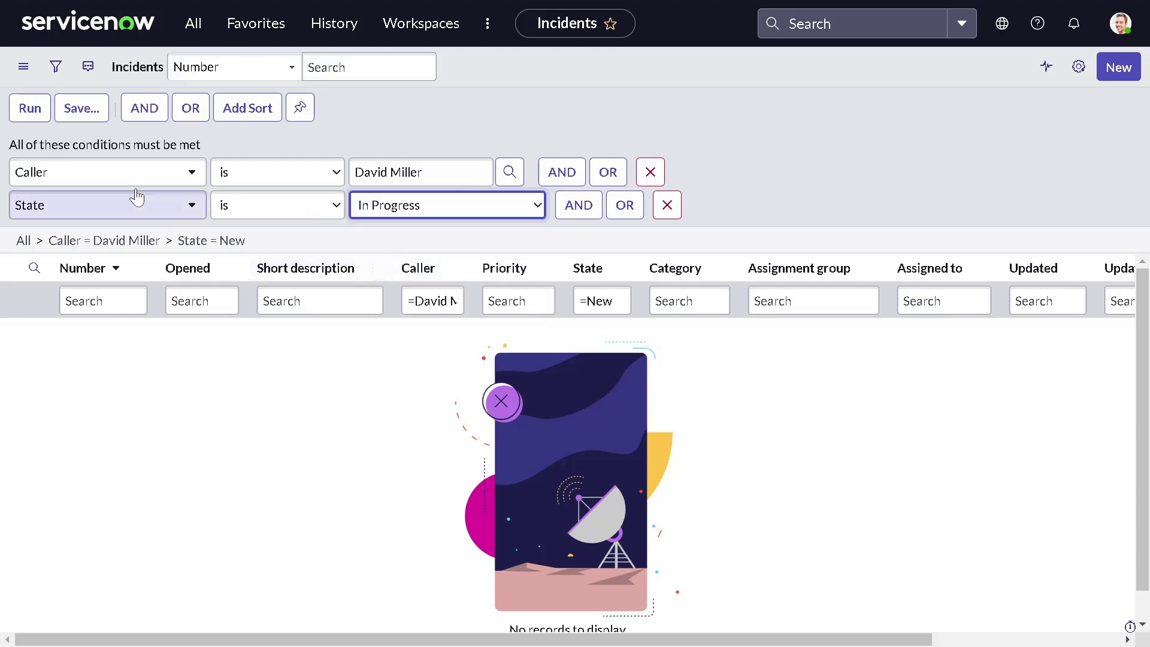
left_click(21, 108)
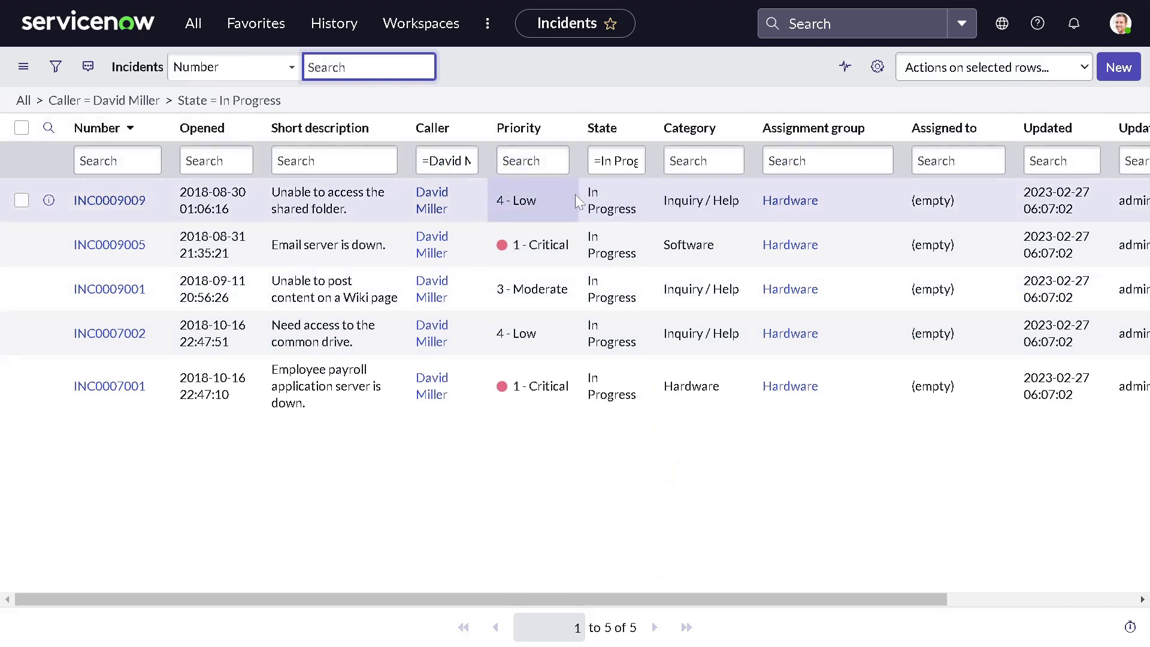
Confirm the five listed incidents show In Progress state and the Hardware assignment group.
left_click_drag(584, 193, 642, 341)
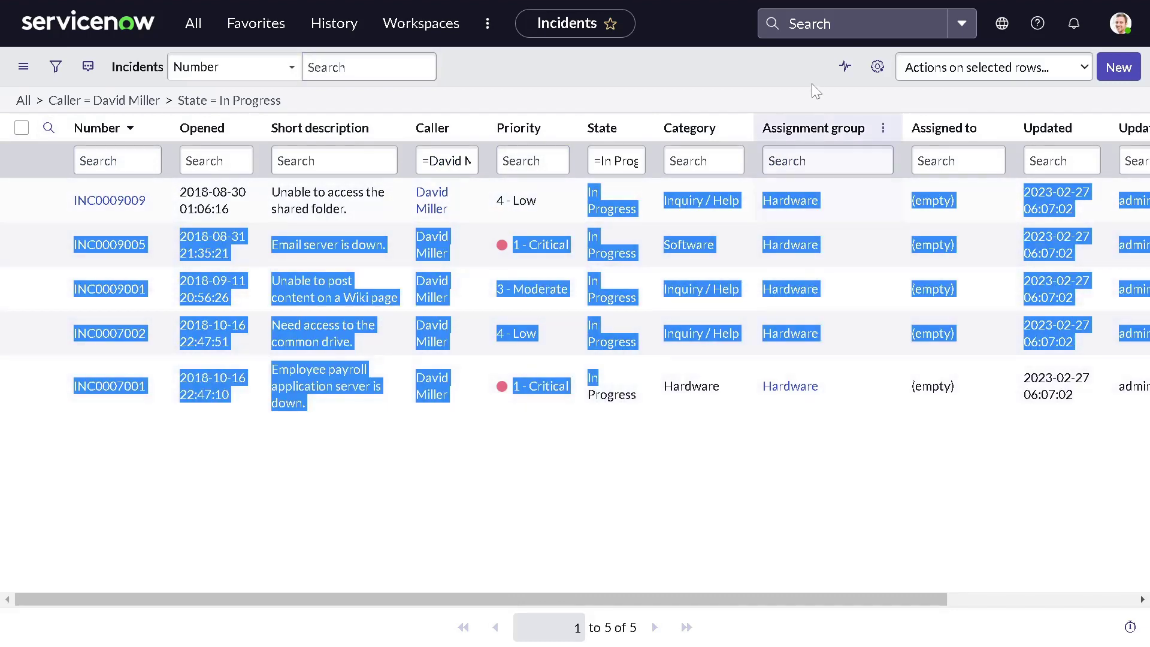
left_click(832, 213)
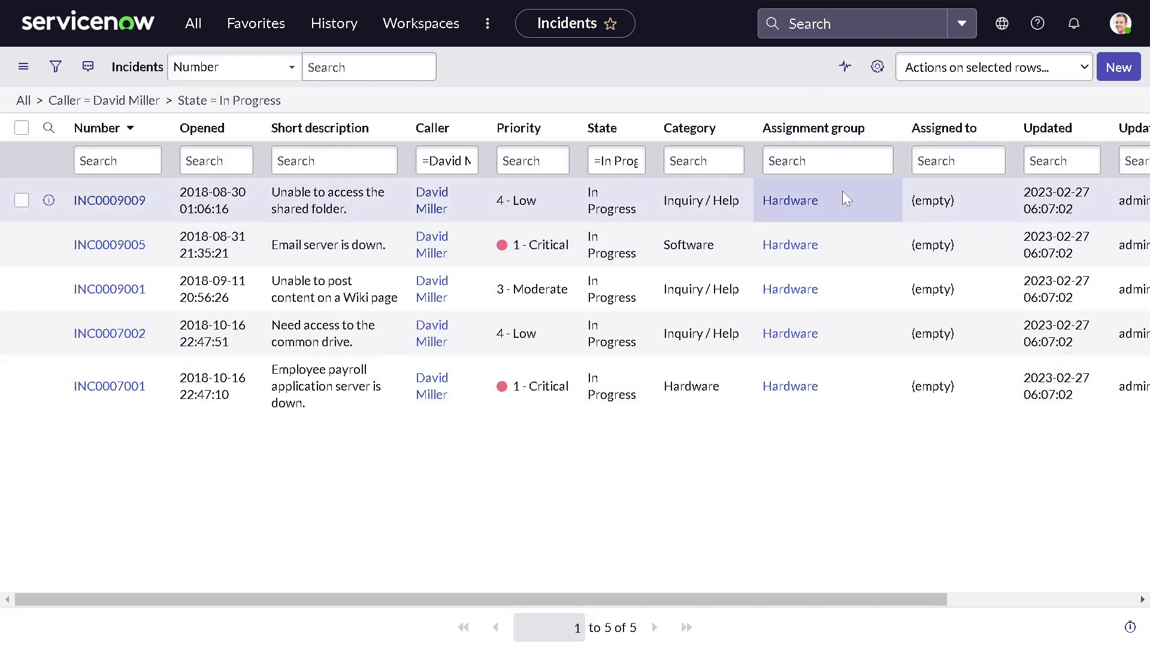
left_click_drag(842, 192, 761, 200)
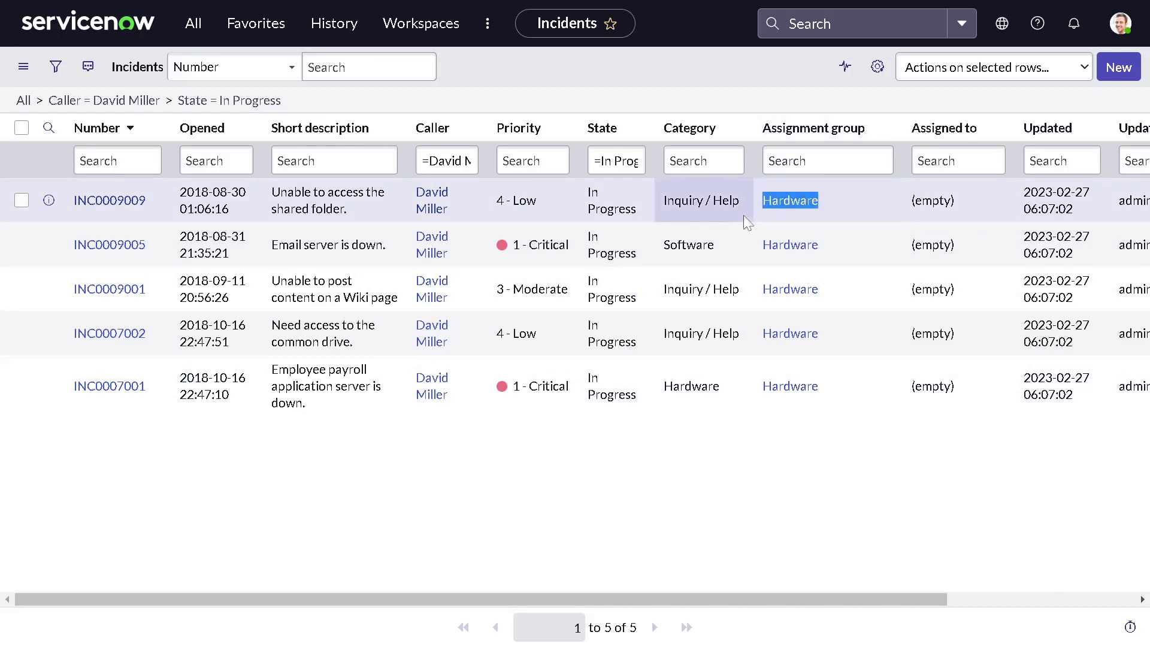